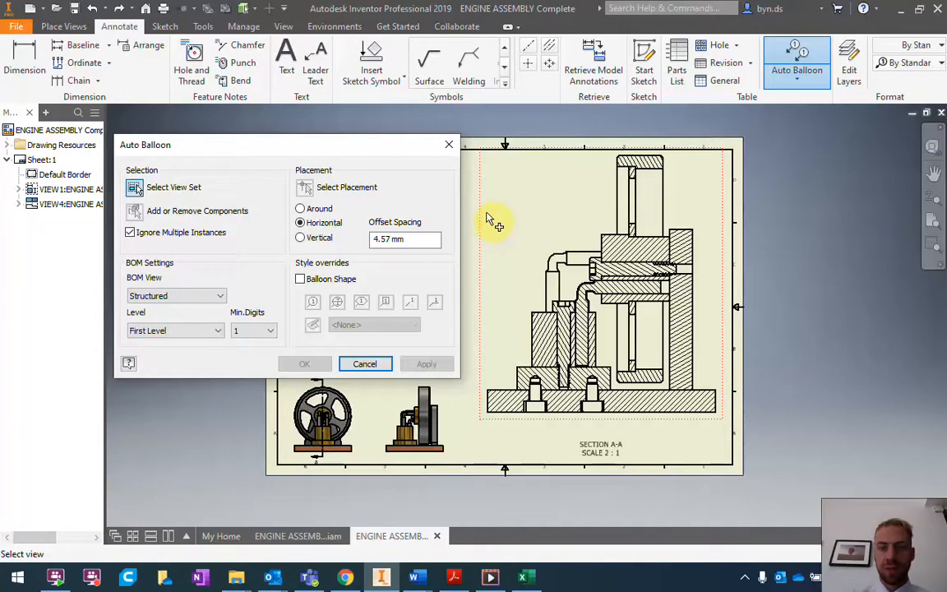
Auto-balloon all components in section view A-A, arranging the balloons with the Around placement.
{"action": "left_click", "coordinate": [487, 217]}
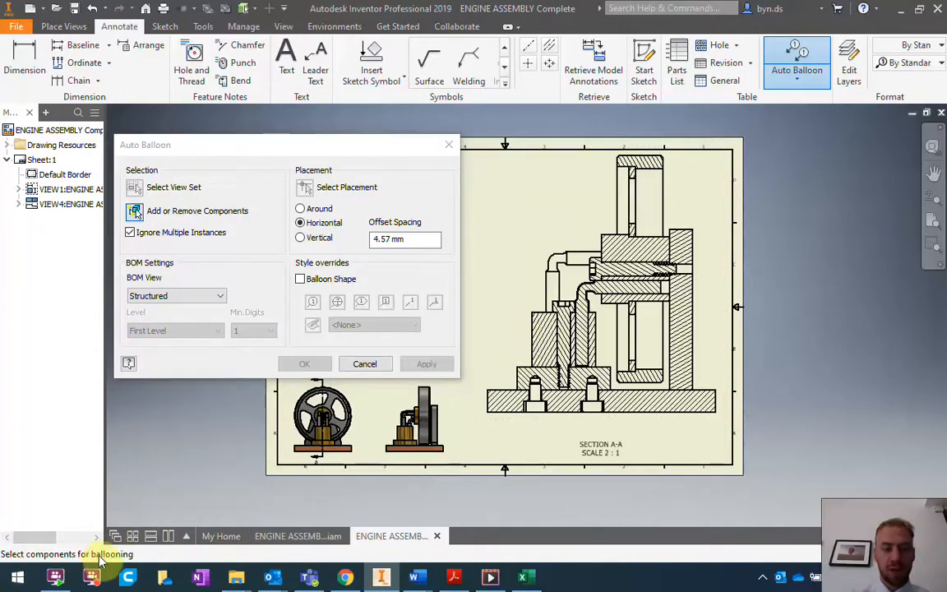
{"action": "left_click_drag", "start_coordinate": [724, 160], "coordinate": [474, 428]}
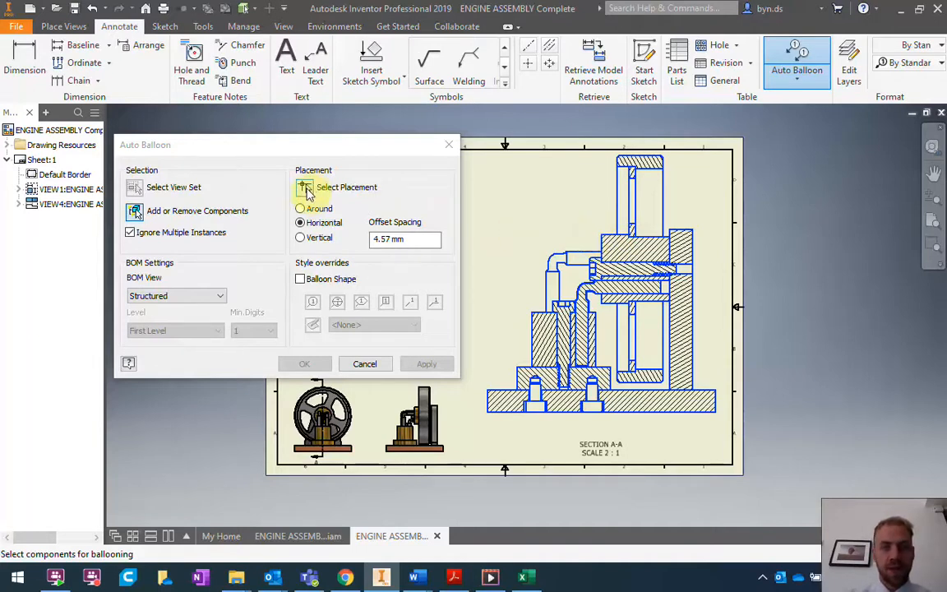
{"action": "left_click", "coordinate": [306, 189]}
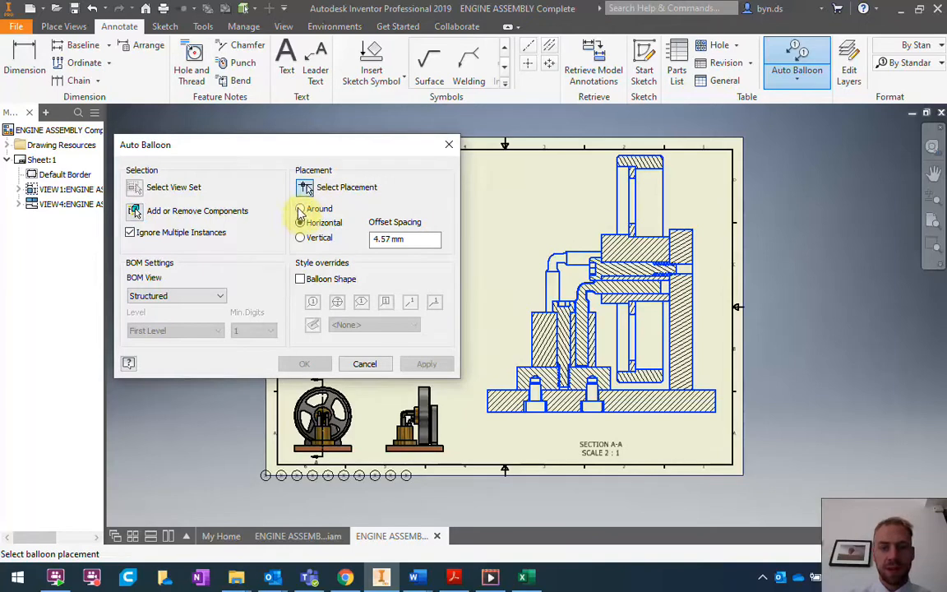
{"action": "left_click", "coordinate": [300, 210]}
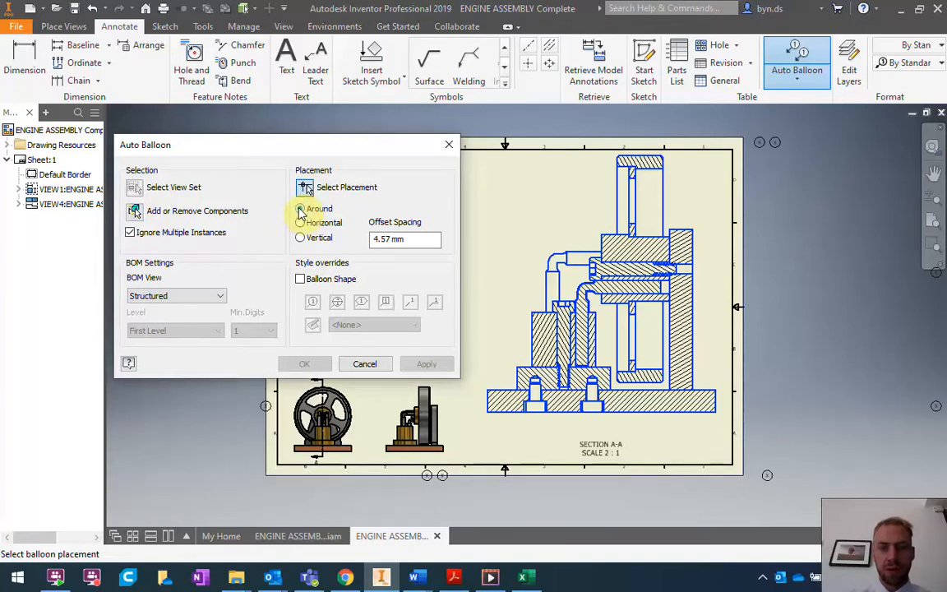
{"action": "left_click", "coordinate": [300, 238]}
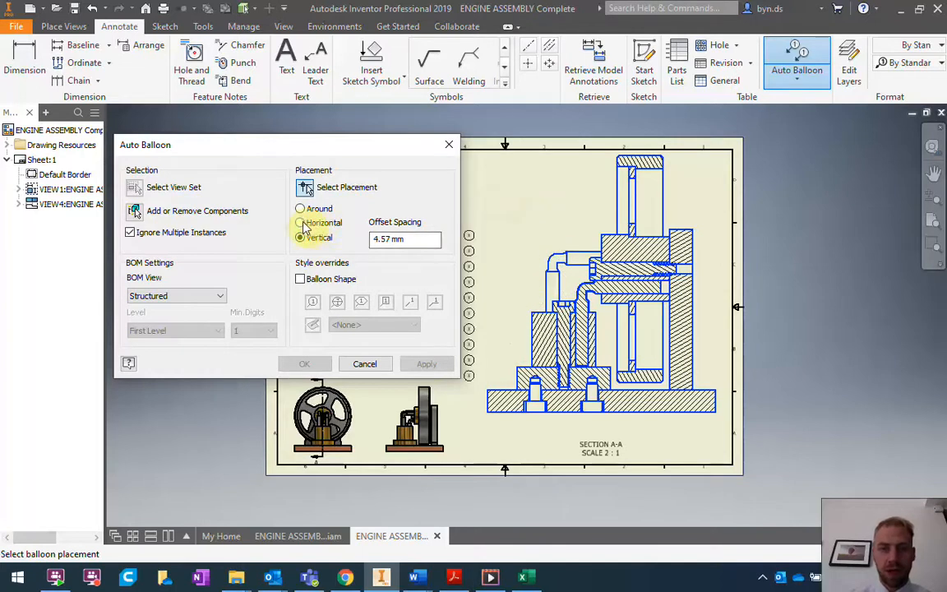
{"action": "left_click", "coordinate": [301, 223]}
{"action": "left_click", "coordinate": [301, 209]}
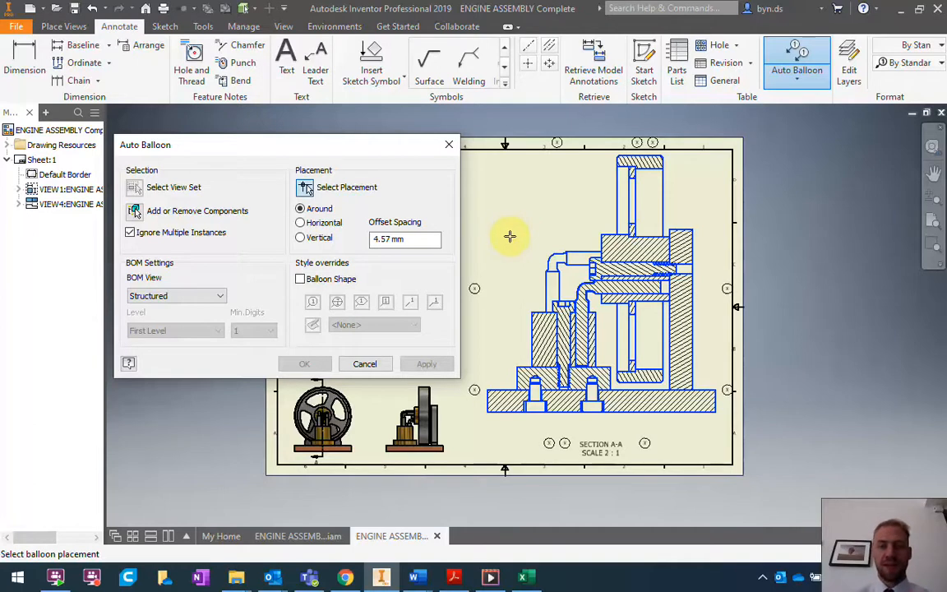
{"action": "left_click", "coordinate": [511, 236]}
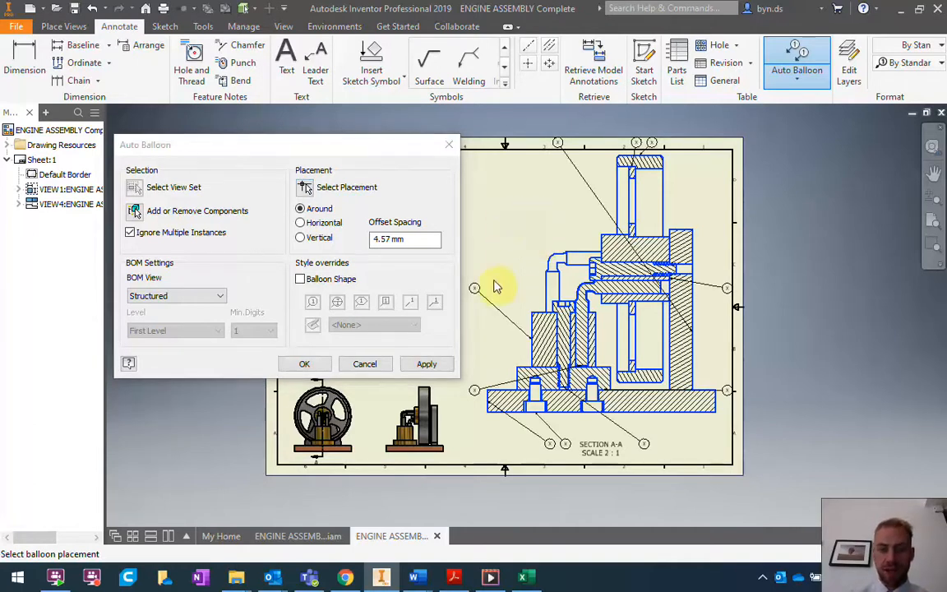
{"action": "left_click", "coordinate": [421, 365]}
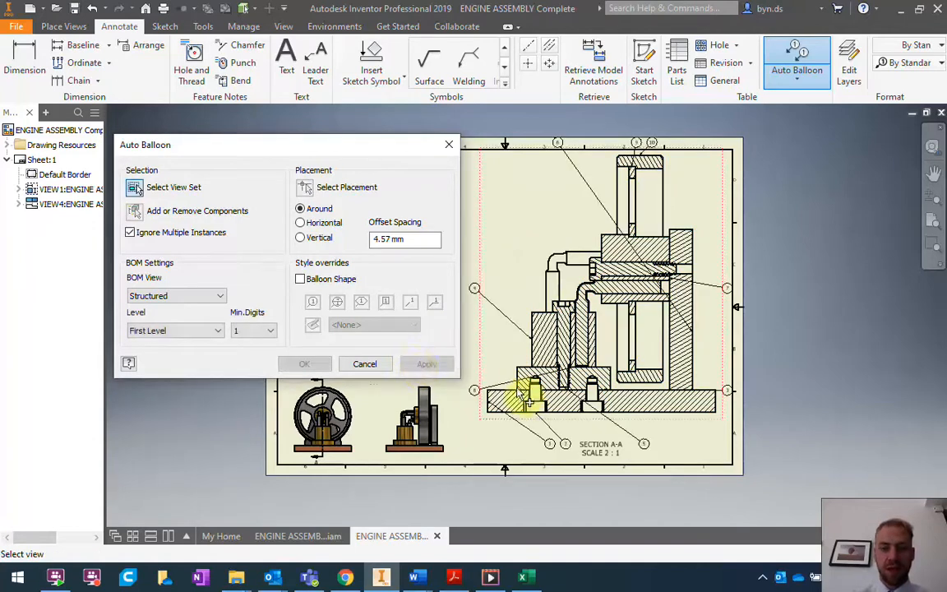
{"action": "left_click", "coordinate": [365, 363]}
Move balloon 1 to just outside the left end of the base plate in section A-A.
{"action": "scroll", "coordinate": [527, 433], "scroll_direction": "up", "scroll_amount": 5}
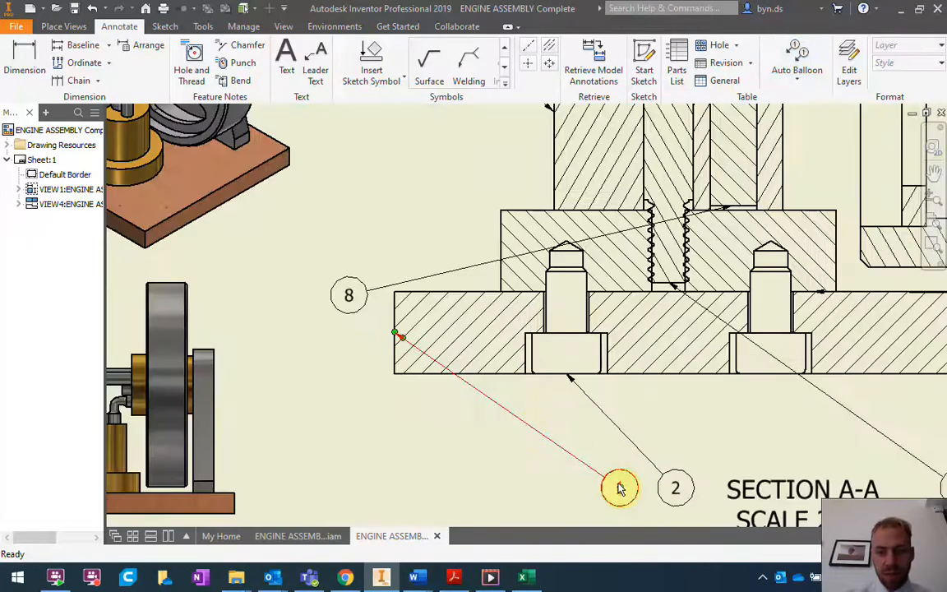
{"action": "middle_click_drag", "start_coordinate": [552, 454], "coordinate": [528, 342]}
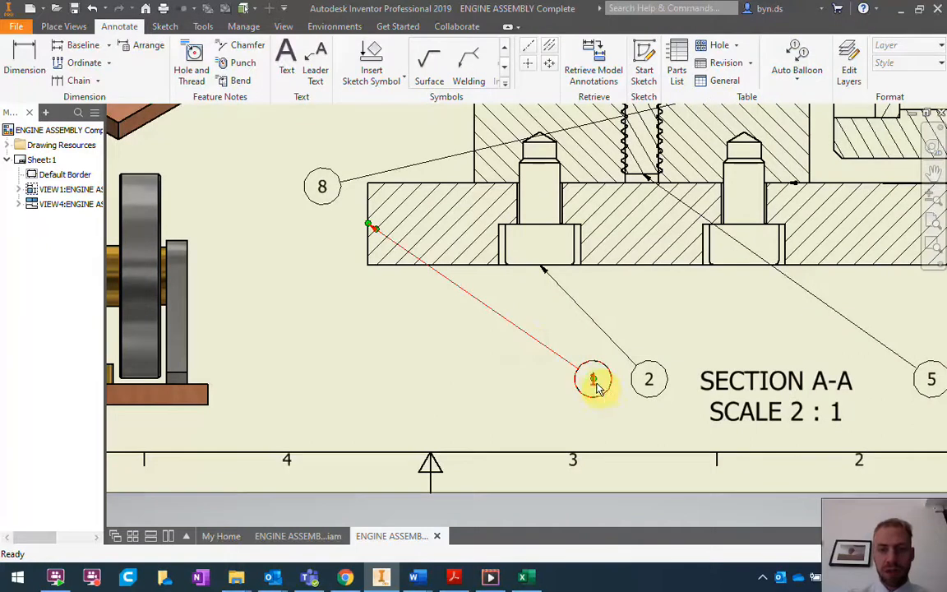
{"action": "left_click_drag", "start_coordinate": [597, 384], "coordinate": [302, 283]}
{"action": "middle_click_drag", "start_coordinate": [485, 329], "coordinate": [457, 430]}
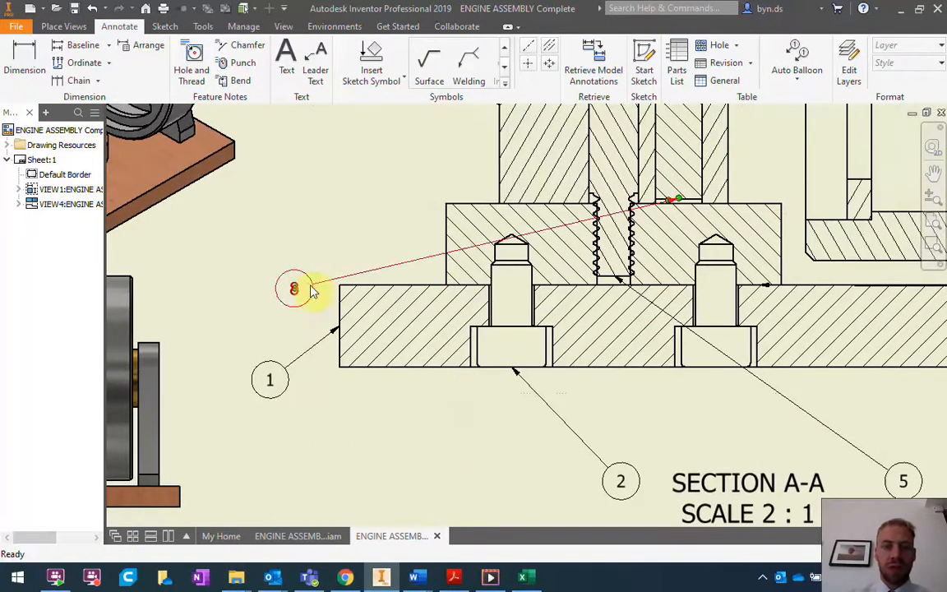
Try attaching balloon 8's leader to the left edge of the bolted flange and placing the balloon up and left of it.
{"action": "mouse_move", "coordinate": [625, 258]}
{"action": "middle_mouse_down"}
{"action": "mouse_move", "coordinate": [578, 376]}
{"action": "mouse_move", "coordinate": [580, 411]}
{"action": "middle_mouse_up"}
{"action": "scroll", "coordinate": [580, 411], "scroll_direction": "down", "scroll_amount": 3}
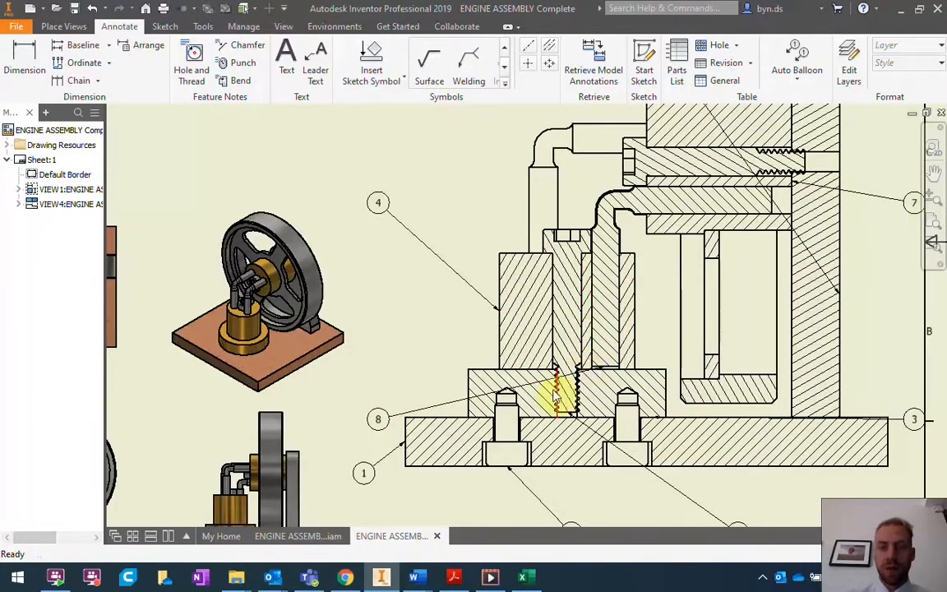
{"action": "left_click", "coordinate": [600, 370]}
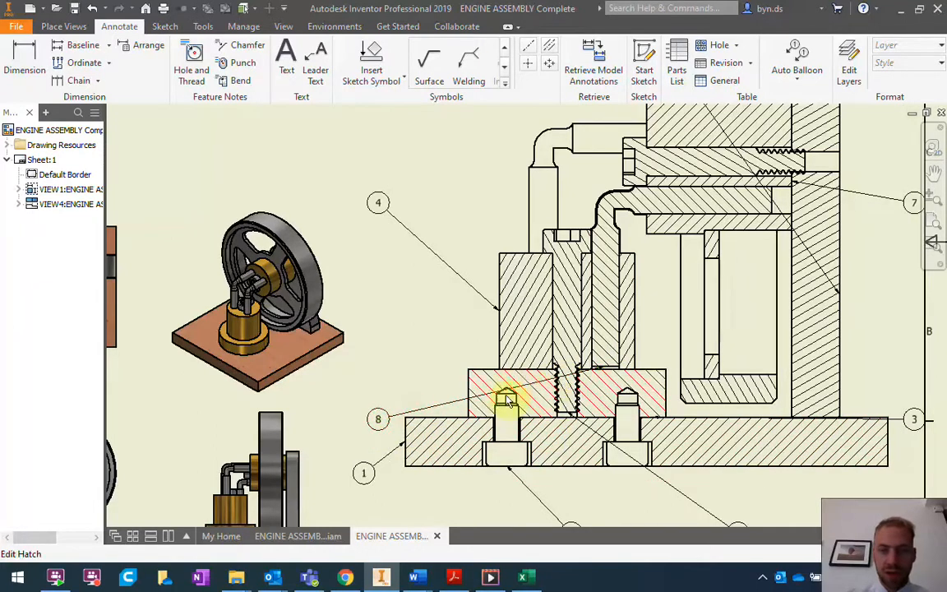
{"action": "middle_click_drag", "start_coordinate": [566, 391], "coordinate": [506, 433]}
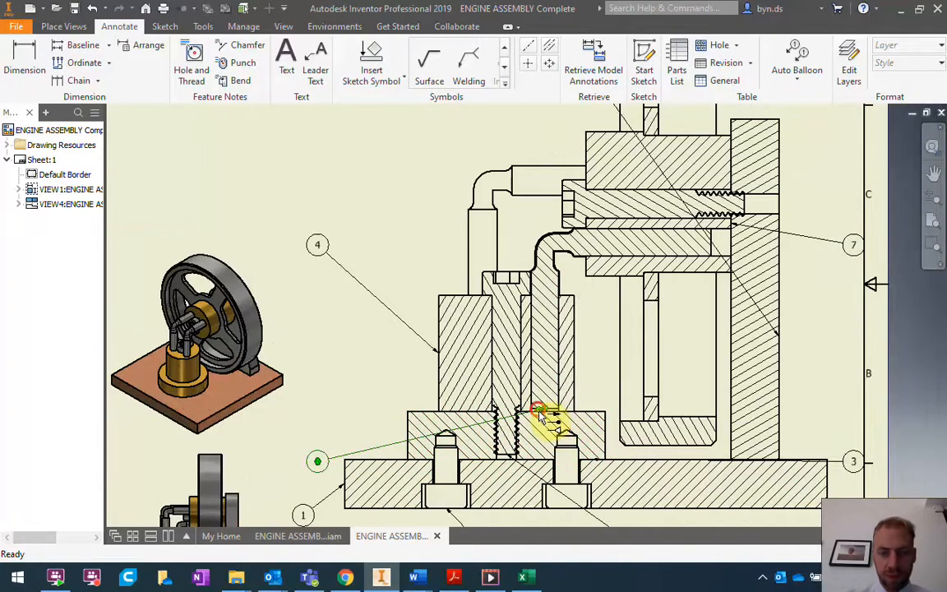
{"action": "left_click", "coordinate": [538, 415]}
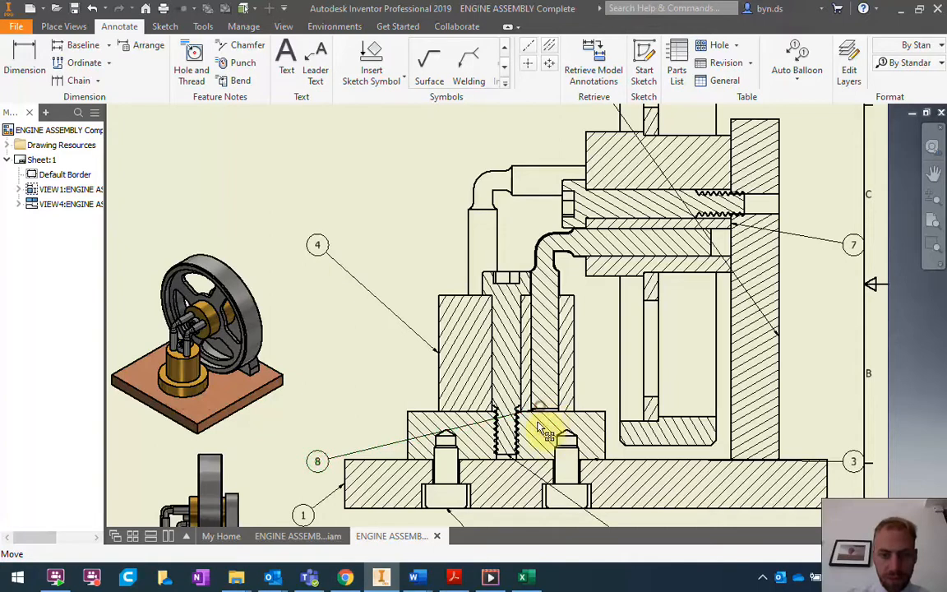
{"action": "left_click", "coordinate": [534, 409]}
{"action": "mouse_move", "coordinate": [529, 410]}
{"action": "left_mouse_down"}
{"action": "mouse_move", "coordinate": [536, 416]}
{"action": "mouse_move", "coordinate": [532, 408]}
{"action": "left_mouse_up"}
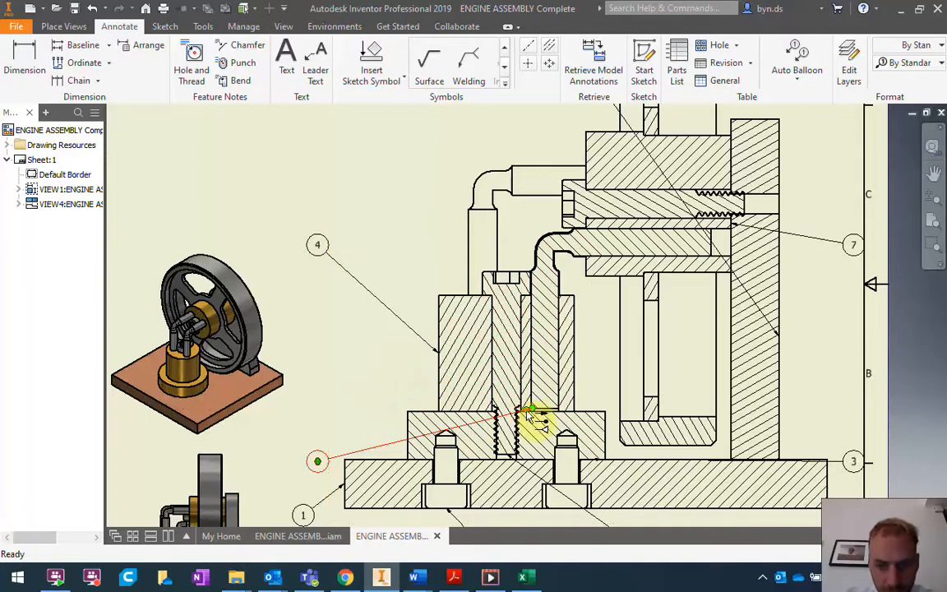
{"action": "mouse_move", "coordinate": [534, 409]}
{"action": "left_mouse_down"}
{"action": "mouse_move", "coordinate": [531, 434]}
{"action": "mouse_move", "coordinate": [420, 441]}
{"action": "mouse_move", "coordinate": [409, 423]}
{"action": "left_mouse_up"}
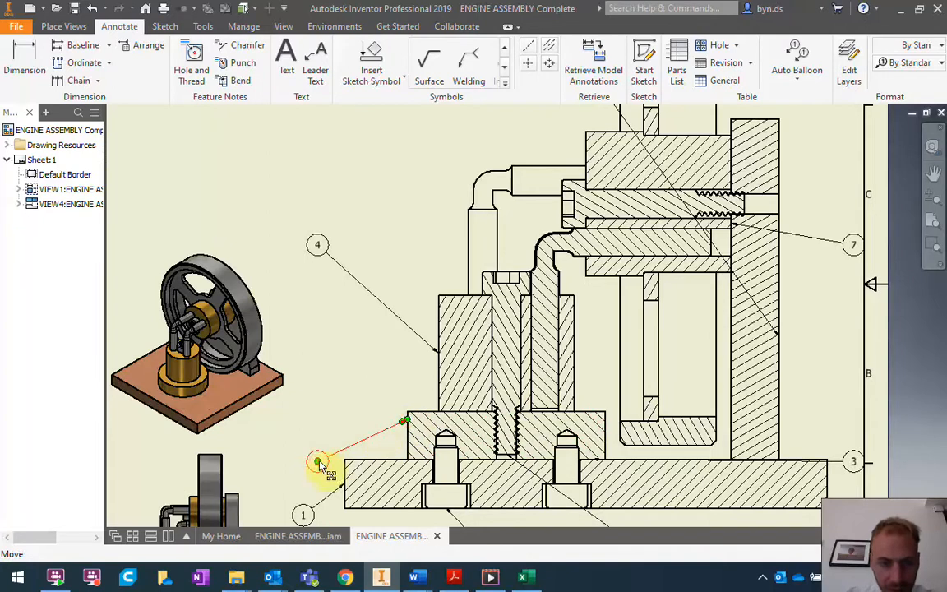
{"action": "left_click_drag", "start_coordinate": [316, 457], "coordinate": [332, 365]}
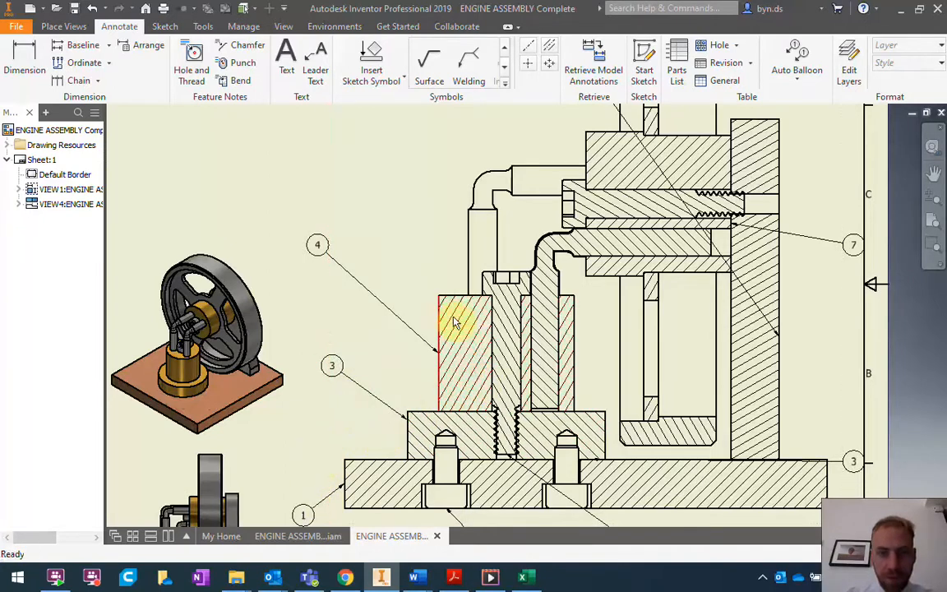
Attach that balloon's leader to the bend of the sectioned pipe and place the balloon up and left of it, above balloon 4.
{"action": "scroll", "coordinate": [590, 352], "scroll_direction": "down", "scroll_amount": 3}
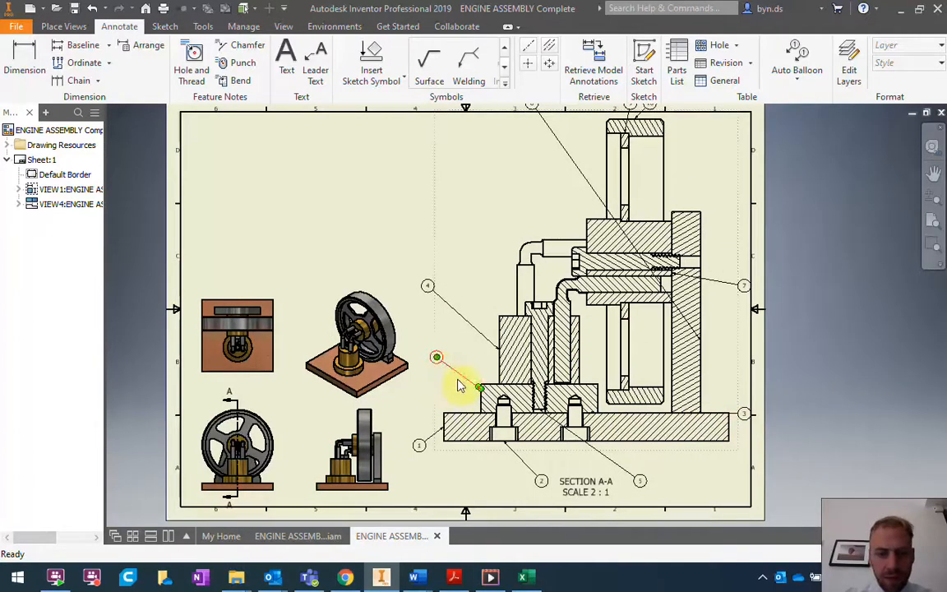
{"action": "mouse_move", "coordinate": [481, 394]}
{"action": "left_mouse_down"}
{"action": "mouse_move", "coordinate": [497, 361]}
{"action": "mouse_move", "coordinate": [544, 345]}
{"action": "mouse_move", "coordinate": [573, 266]}
{"action": "mouse_move", "coordinate": [559, 282]}
{"action": "left_mouse_up"}
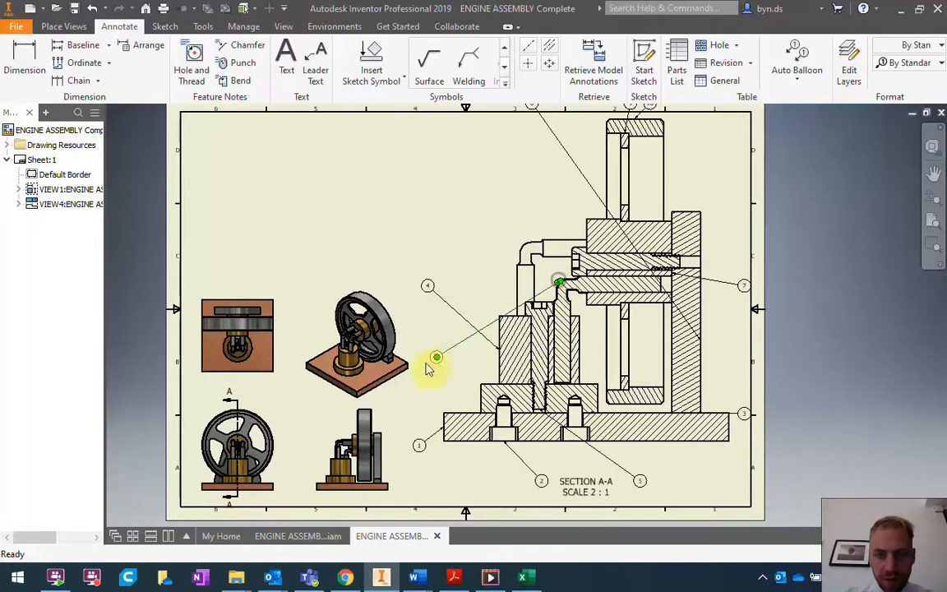
{"action": "left_click_drag", "start_coordinate": [438, 359], "coordinate": [456, 223]}
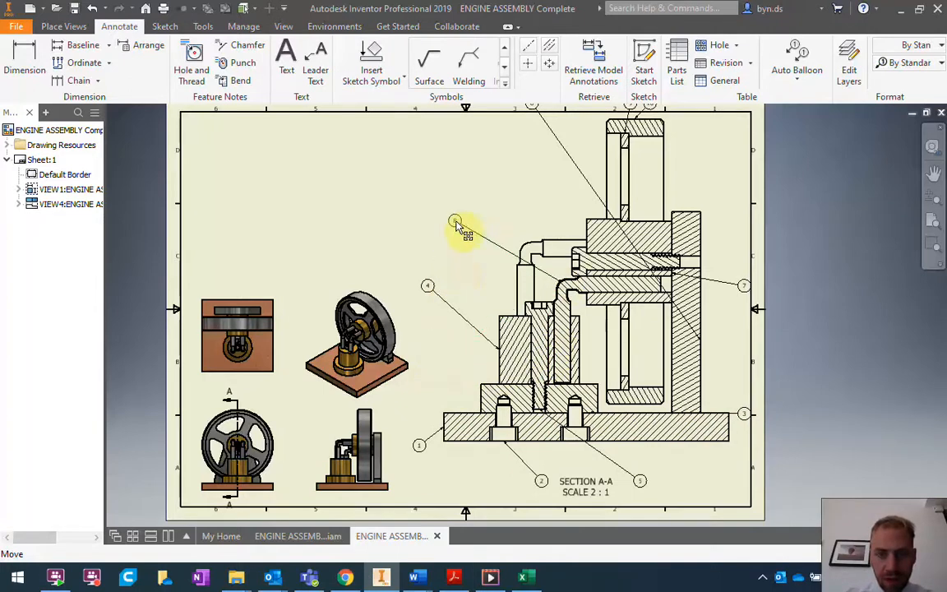
{"action": "scroll", "coordinate": [509, 255], "scroll_direction": "up", "scroll_amount": 3}
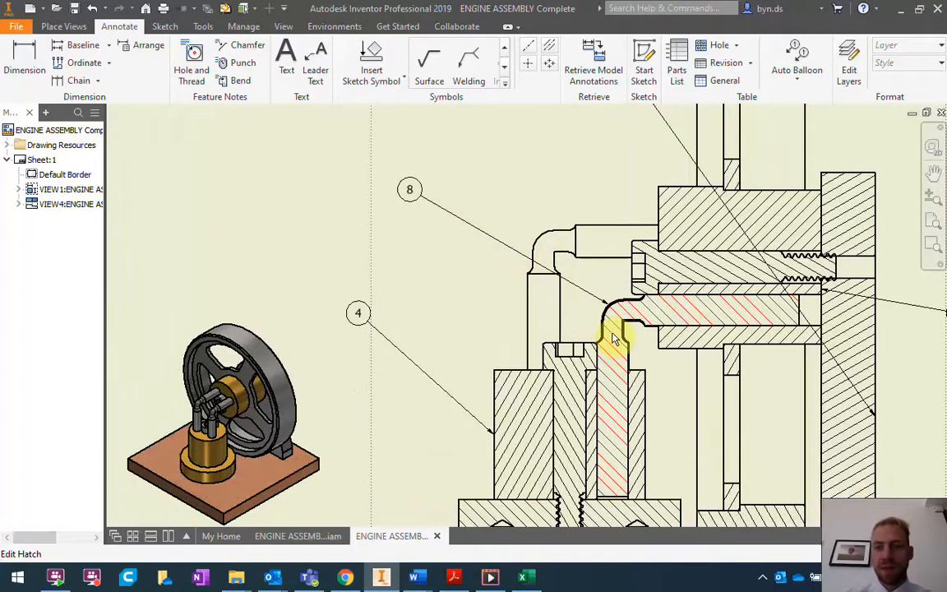
Move balloon 3 from the right side of section A-A to the left and attach its leader to the flange's left edge.
{"action": "scroll", "coordinate": [711, 409], "scroll_direction": "down", "scroll_amount": 2}
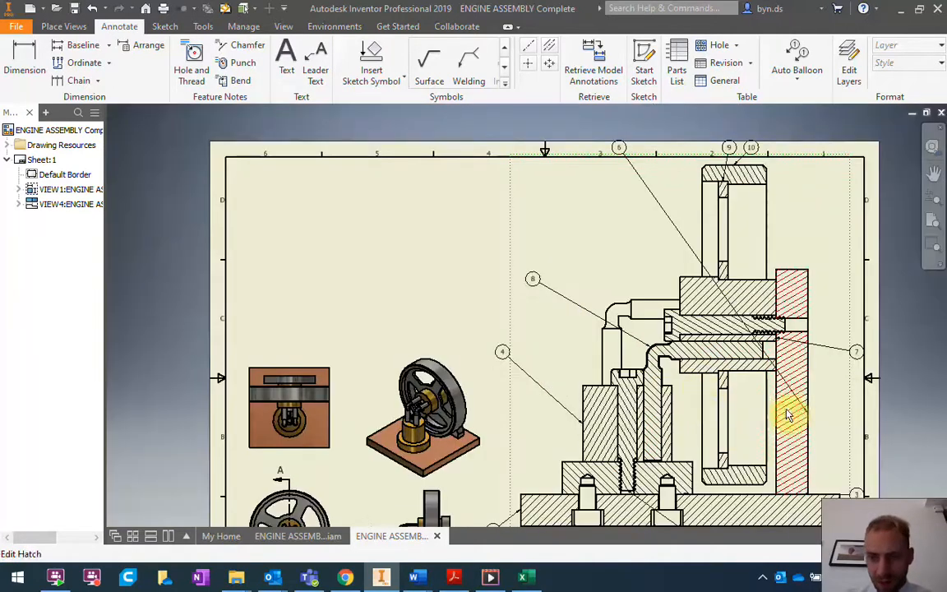
{"action": "middle_click_drag", "start_coordinate": [799, 406], "coordinate": [598, 281]}
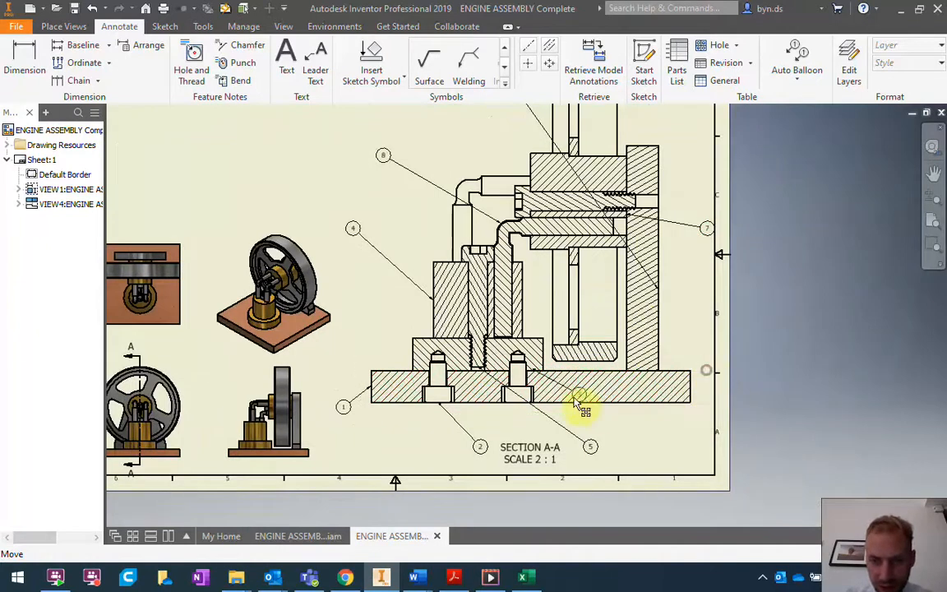
{"action": "left_click", "coordinate": [358, 335]}
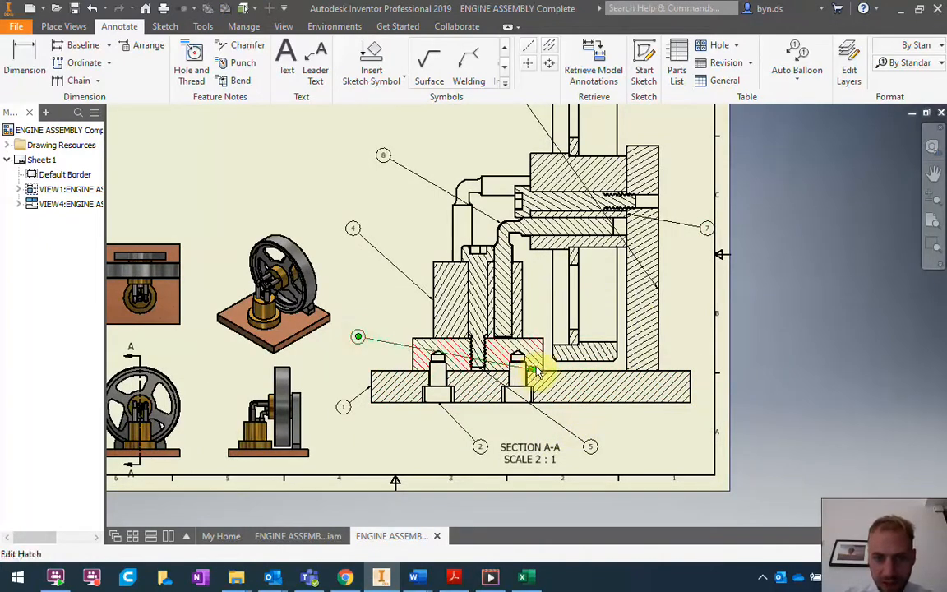
{"action": "scroll", "coordinate": [533, 370], "scroll_direction": "up", "scroll_amount": 5}
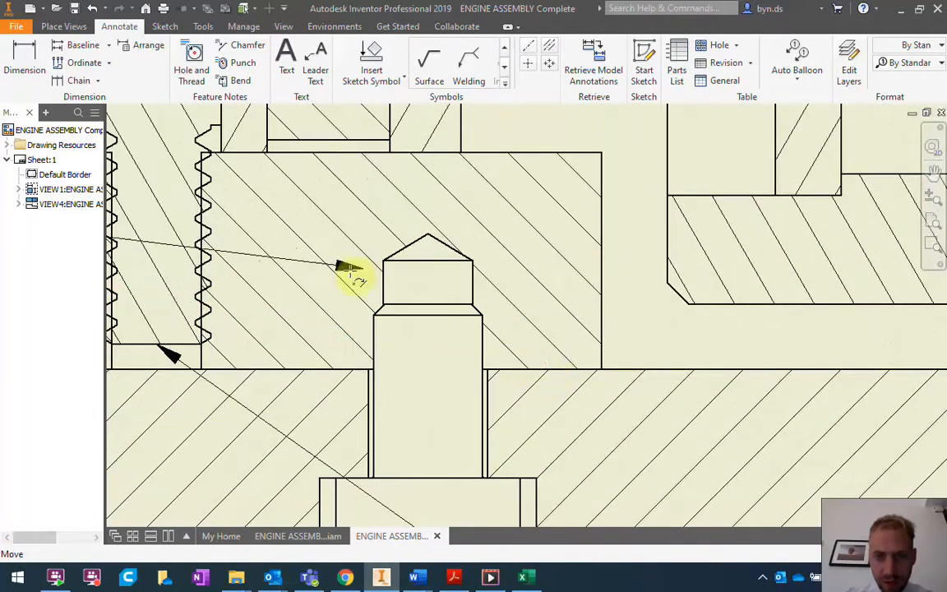
{"action": "left_click", "coordinate": [257, 275]}
{"action": "scroll", "coordinate": [255, 330], "scroll_direction": "down", "scroll_amount": 2}
{"action": "middle_click_drag", "start_coordinate": [255, 330], "coordinate": [492, 406]}
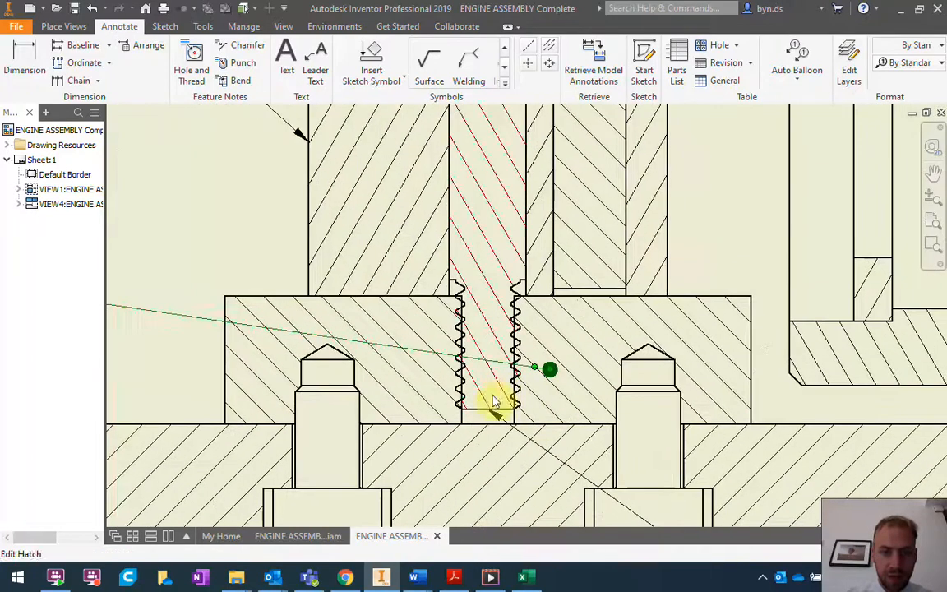
{"action": "left_click", "coordinate": [220, 320]}
{"action": "left_click", "coordinate": [198, 360]}
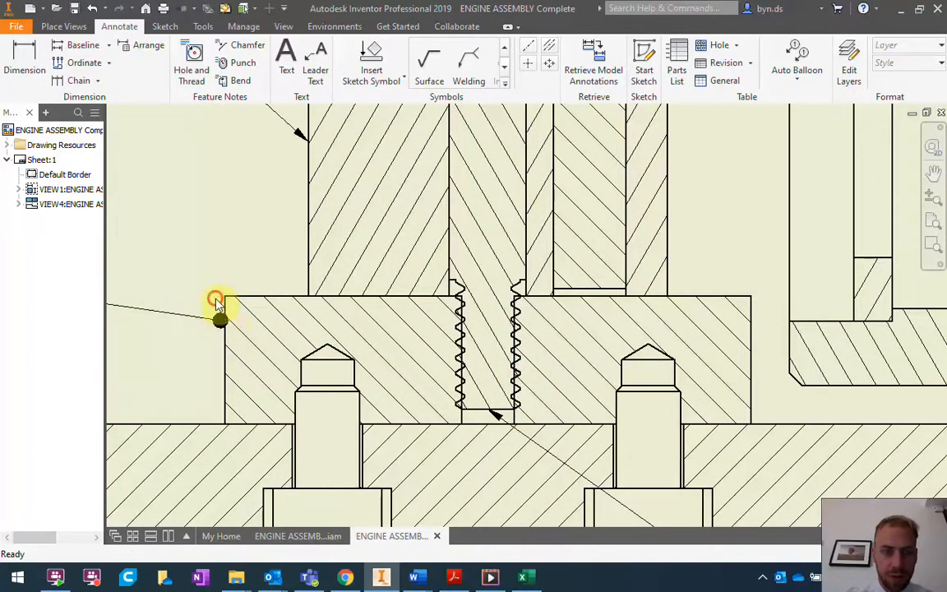
{"action": "left_click", "coordinate": [196, 371]}
Move balloon 2 down and left of its bolt head, clear of the section A-A label.
{"action": "scroll", "coordinate": [201, 367], "scroll_direction": "down", "scroll_amount": 3}
{"action": "mouse_move", "coordinate": [202, 366]}
{"action": "middle_mouse_down"}
{"action": "mouse_move", "coordinate": [289, 395]}
{"action": "mouse_move", "coordinate": [411, 380]}
{"action": "mouse_move", "coordinate": [369, 391]}
{"action": "middle_mouse_up"}
{"action": "left_click_drag", "start_coordinate": [425, 419], "coordinate": [365, 410]}
{"action": "left_click_drag", "start_coordinate": [301, 390], "coordinate": [313, 409]}
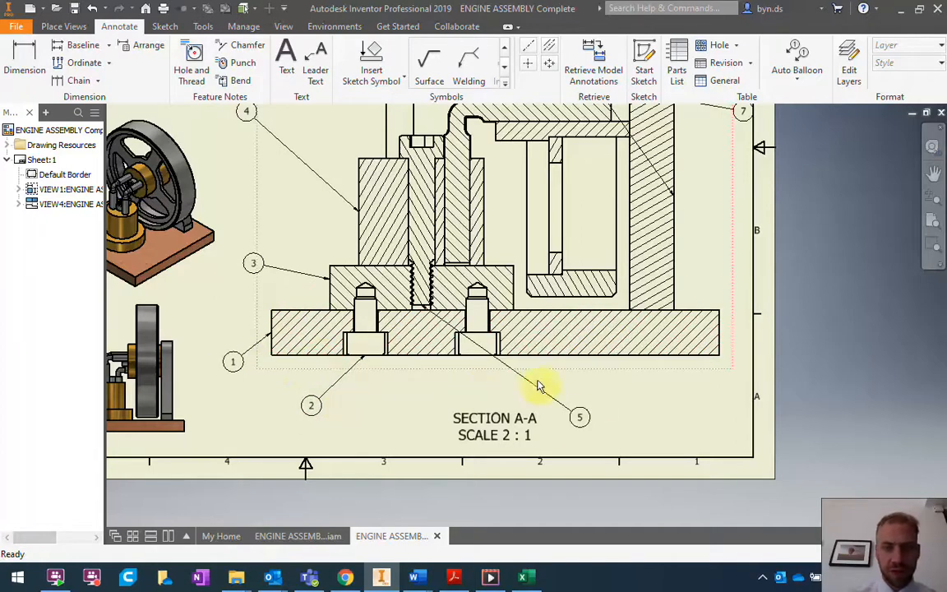
Attach balloon 5's leader to the head of the vertical screw and place the balloon up and left of it, between balloons 4 and 8.
{"action": "left_click_drag", "start_coordinate": [573, 419], "coordinate": [327, 131]}
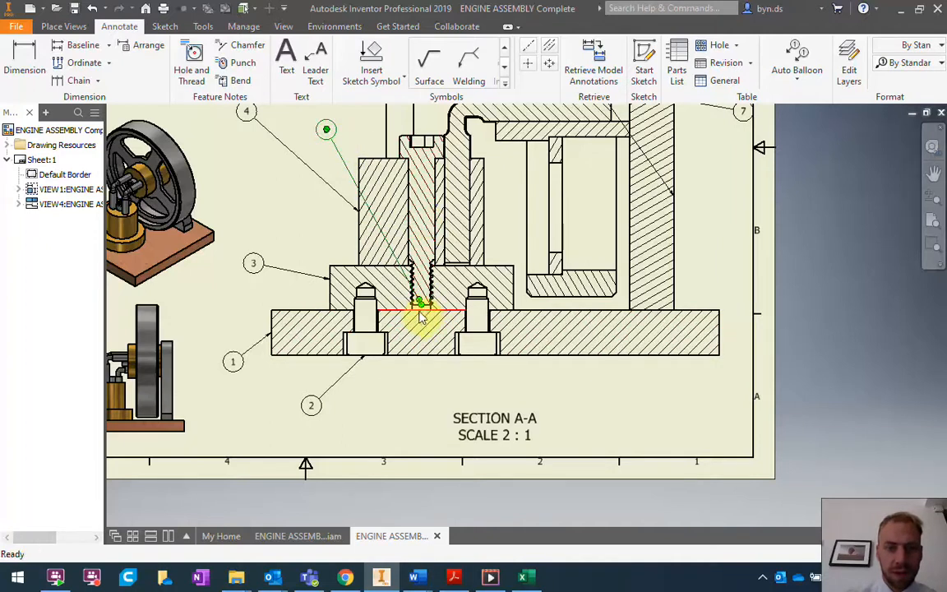
{"action": "left_click_drag", "start_coordinate": [420, 296], "coordinate": [403, 145]}
{"action": "middle_click_drag", "start_coordinate": [370, 190], "coordinate": [441, 358]}
{"action": "left_click_drag", "start_coordinate": [397, 299], "coordinate": [365, 229]}
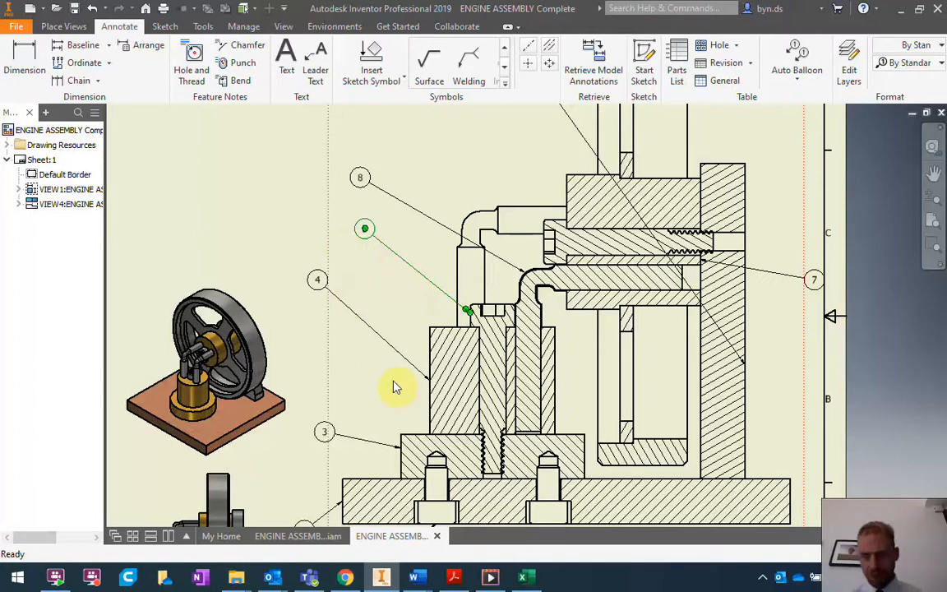
Line up balloons 3, 4 and 5 in an evenly spaced column left of section A-A.
{"action": "left_click_drag", "start_coordinate": [318, 279], "coordinate": [322, 307]}
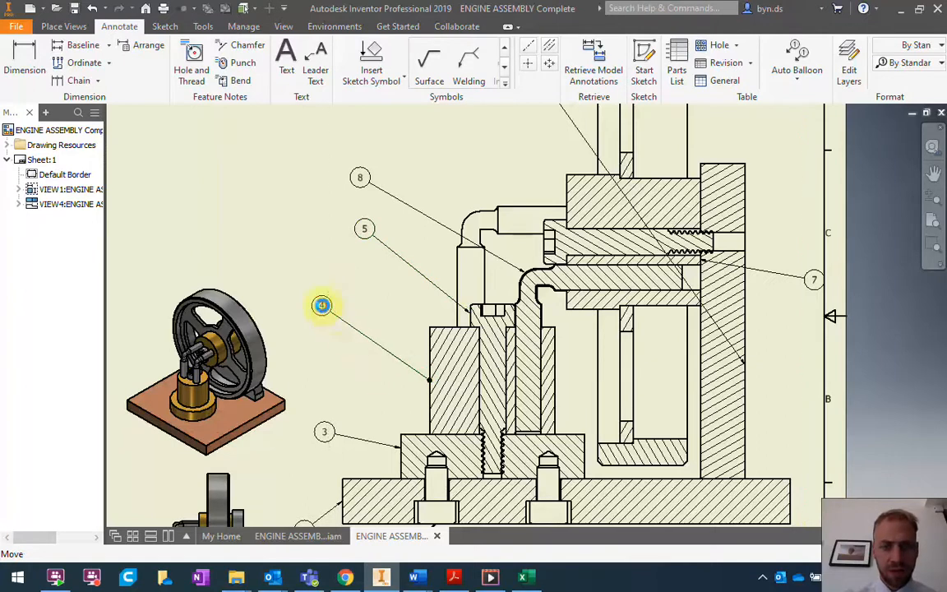
{"action": "left_click_drag", "start_coordinate": [326, 437], "coordinate": [322, 393]}
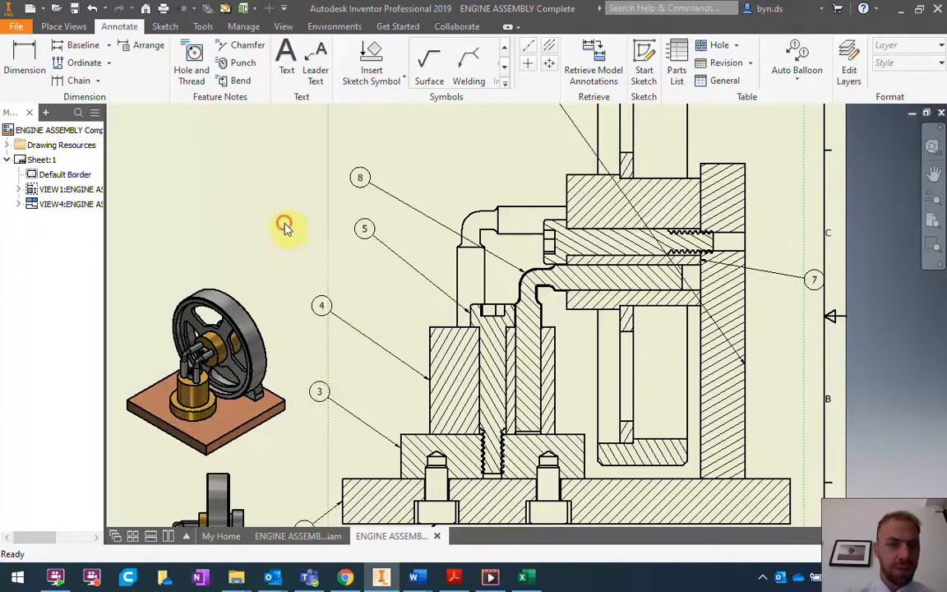
{"action": "mouse_move", "coordinate": [364, 228]}
{"action": "left_mouse_down"}
{"action": "mouse_move", "coordinate": [369, 239]}
{"action": "mouse_move", "coordinate": [331, 237]}
{"action": "left_mouse_up"}
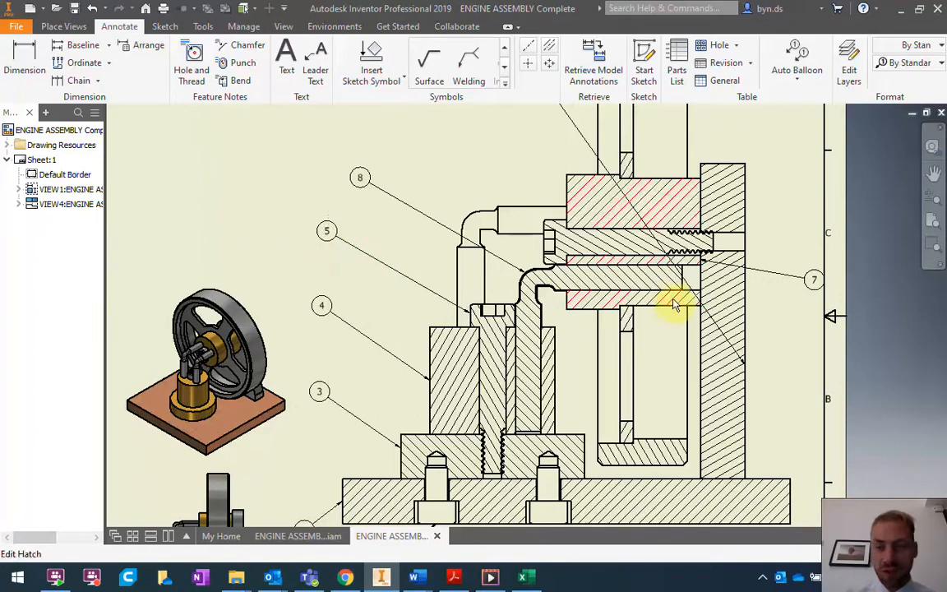
Move balloon 6 from the upper sheet border to the right of the upright plate in section A-A.
{"action": "middle_click_drag", "start_coordinate": [627, 343], "coordinate": [616, 359]}
{"action": "scroll", "coordinate": [617, 359], "scroll_direction": "down", "scroll_amount": 3}
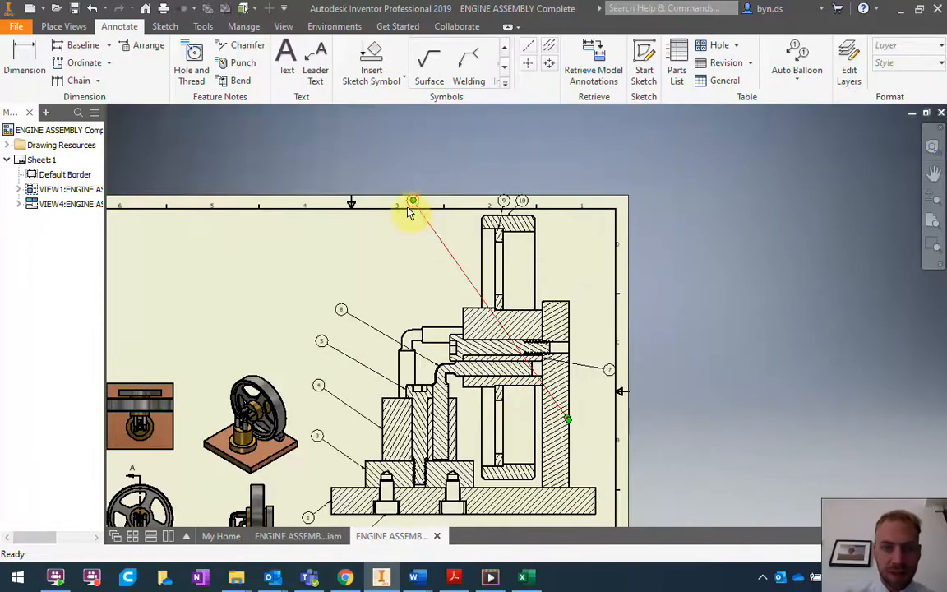
{"action": "left_click_drag", "start_coordinate": [418, 208], "coordinate": [599, 400]}
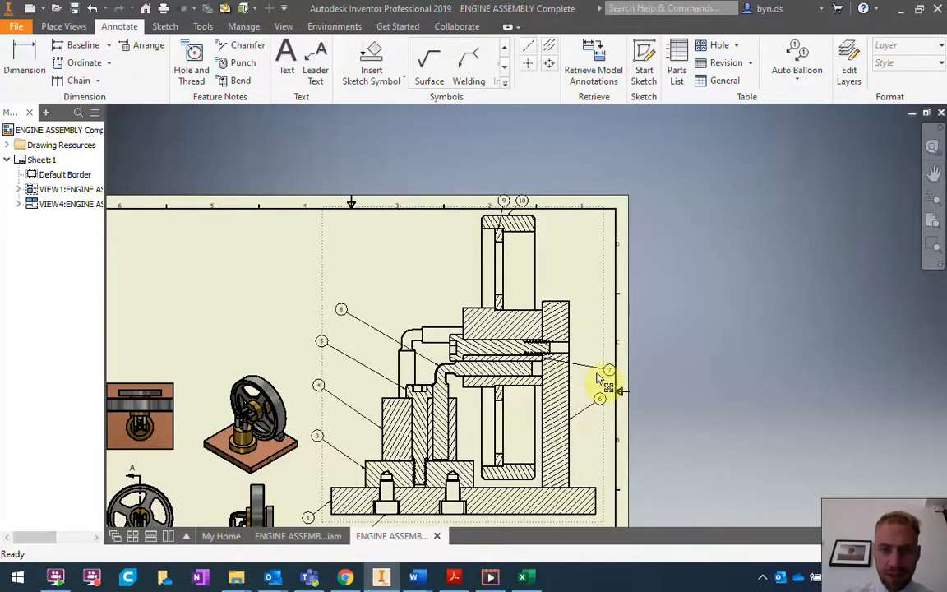
Move balloon 7 to the upper left of section A-A and attach its leader to the horizontal cylinder's upper-left corner.
{"action": "scroll", "coordinate": [587, 388], "scroll_direction": "up", "scroll_amount": 5}
{"action": "scroll", "coordinate": [406, 361], "scroll_direction": "down", "scroll_amount": 1}
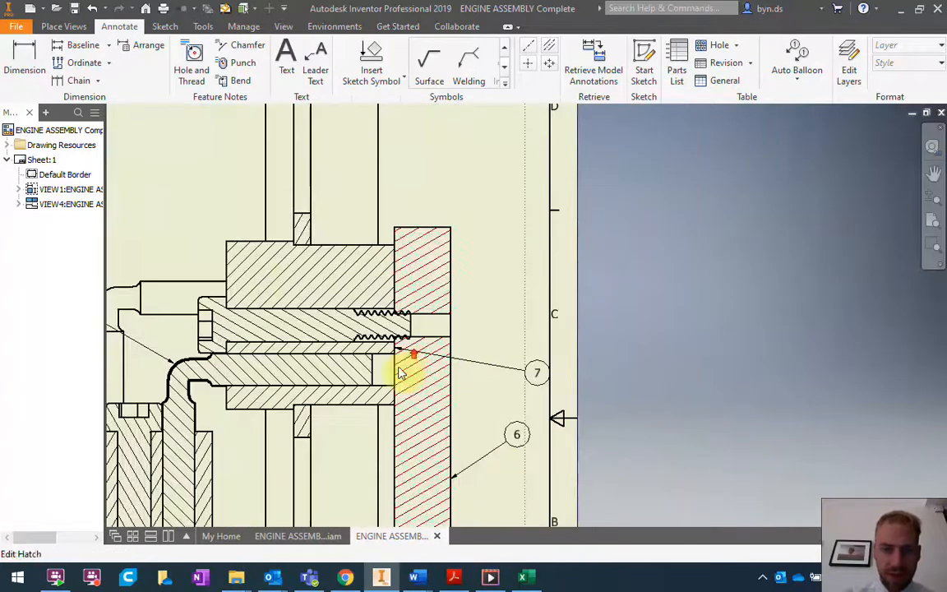
{"action": "middle_click_drag", "start_coordinate": [502, 370], "coordinate": [533, 389]}
{"action": "left_click_drag", "start_coordinate": [574, 395], "coordinate": [165, 152]}
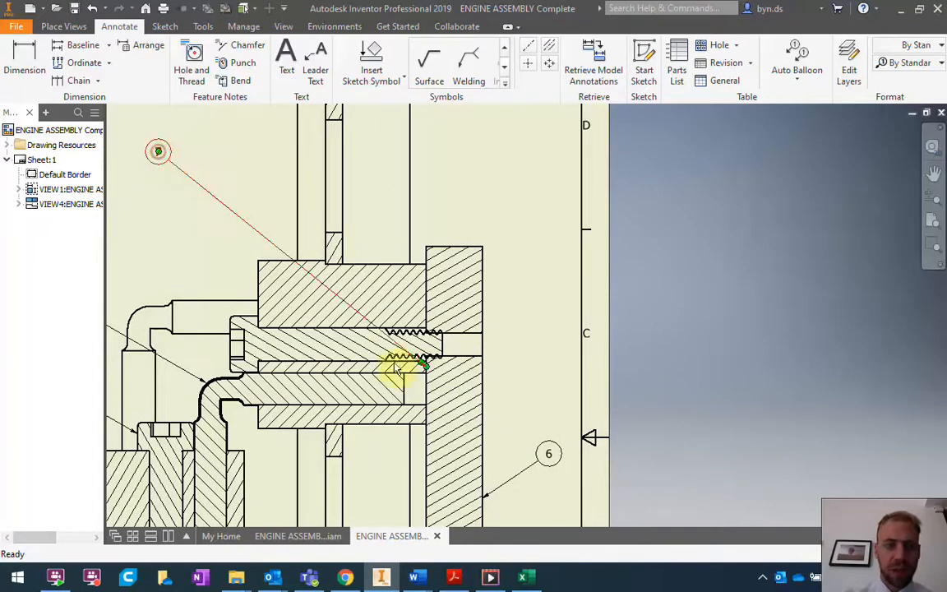
{"action": "left_click_drag", "start_coordinate": [423, 366], "coordinate": [258, 262]}
{"action": "middle_click_drag", "start_coordinate": [275, 334], "coordinate": [486, 370]}
{"action": "scroll", "coordinate": [485, 370], "scroll_direction": "down", "scroll_amount": 2}
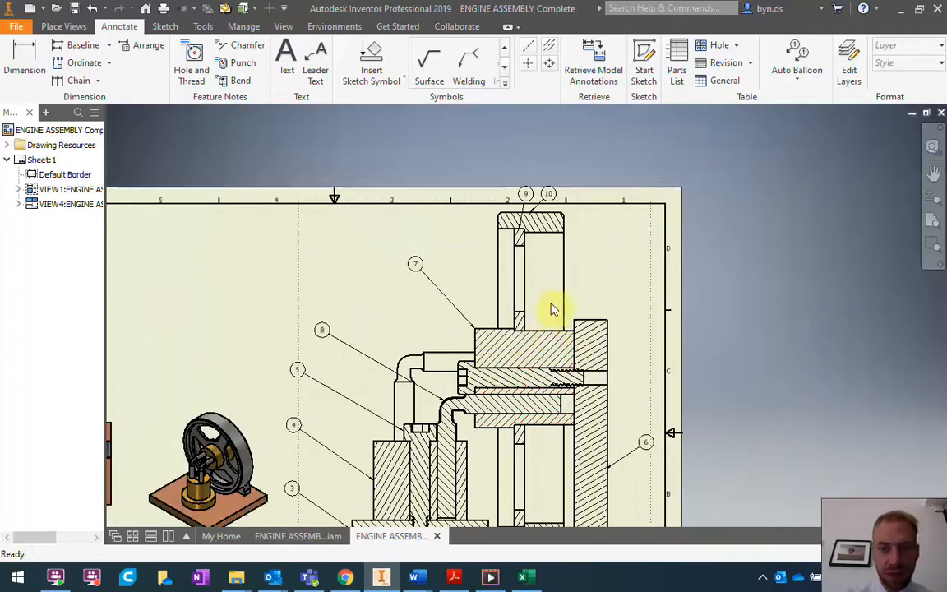
Move balloon 9 to the left of the flywheel and attach its leader to the flywheel web's left edge.
{"action": "middle_click_drag", "start_coordinate": [484, 317], "coordinate": [501, 274]}
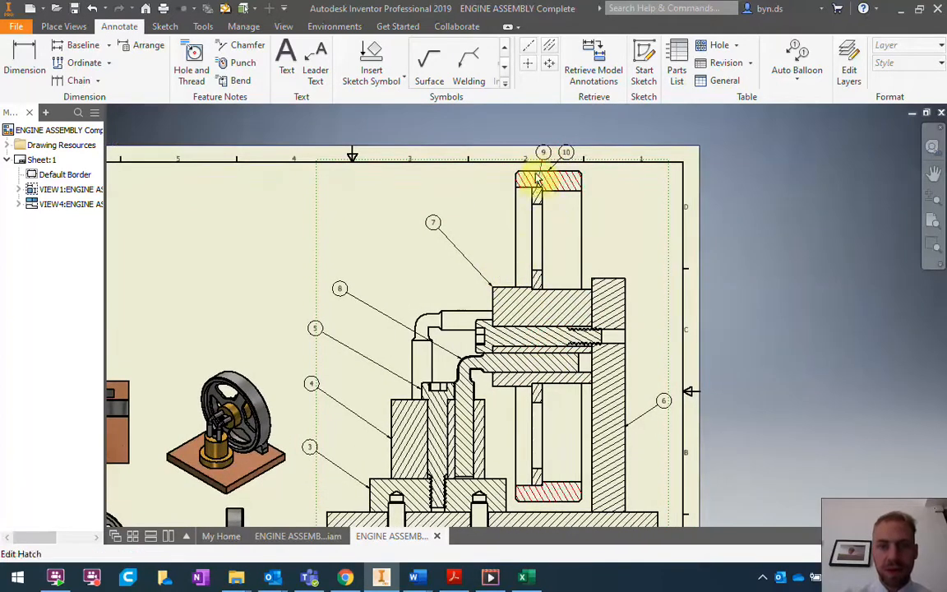
{"action": "left_click", "coordinate": [543, 153]}
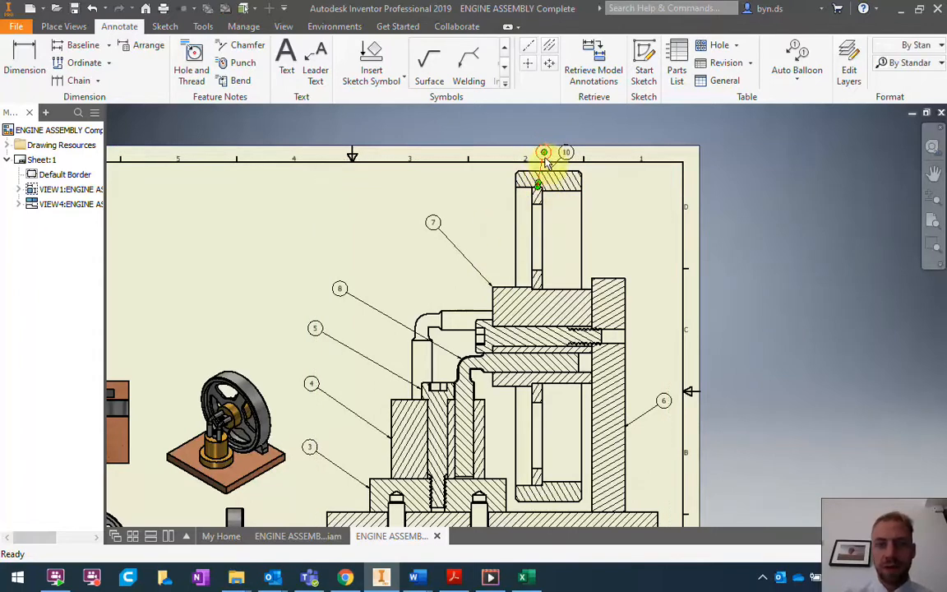
{"action": "left_click_drag", "start_coordinate": [543, 154], "coordinate": [471, 186]}
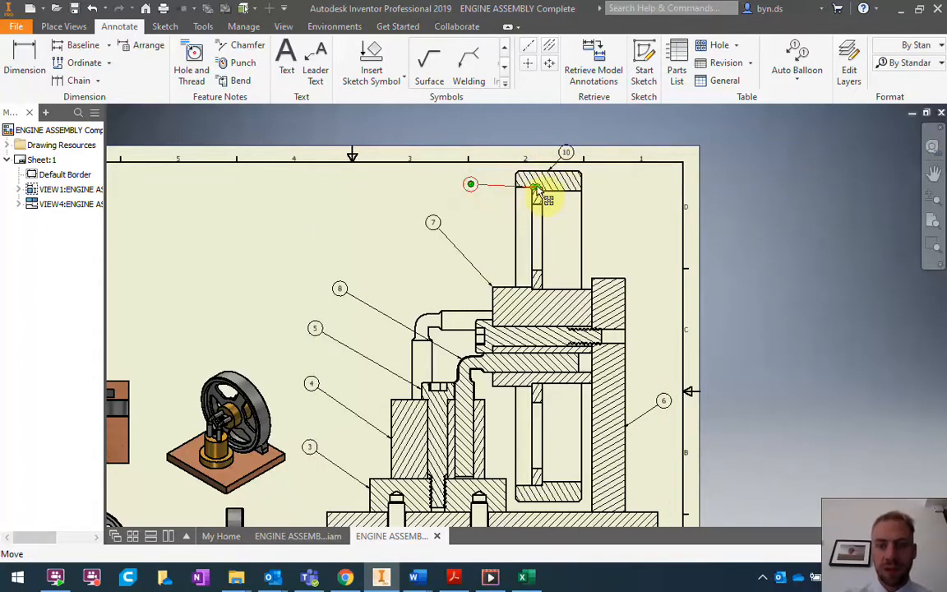
{"action": "mouse_move", "coordinate": [534, 189]}
{"action": "left_mouse_down"}
{"action": "mouse_move", "coordinate": [523, 226]}
{"action": "mouse_move", "coordinate": [531, 251]}
{"action": "left_mouse_up"}
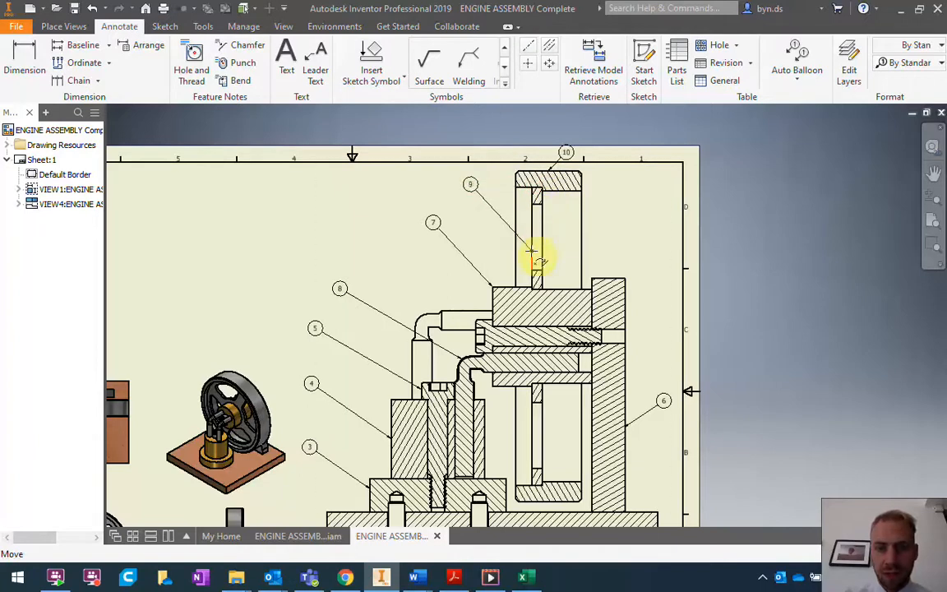
{"action": "left_click", "coordinate": [447, 200]}
{"action": "left_click_drag", "start_coordinate": [470, 183], "coordinate": [458, 195]}
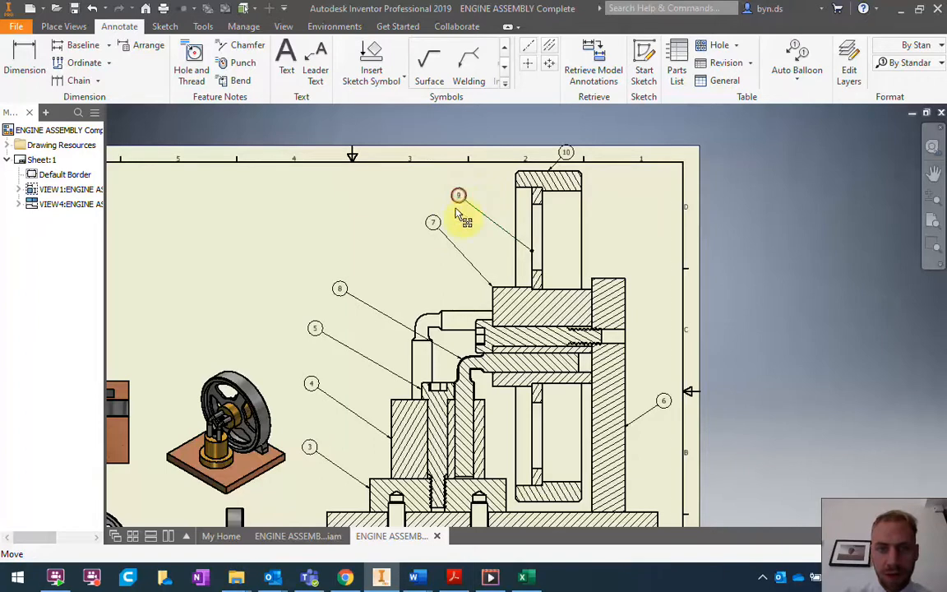
Shift balloon 7 further left and slightly down, so it sits between balloons 8 and 9.
{"action": "left_click", "coordinate": [427, 228]}
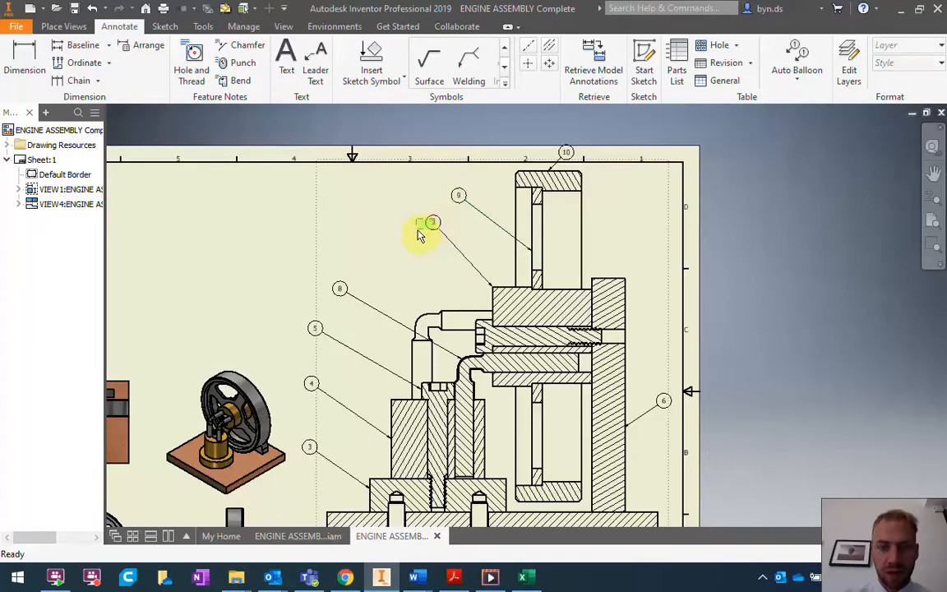
{"action": "left_click_drag", "start_coordinate": [434, 227], "coordinate": [407, 236]}
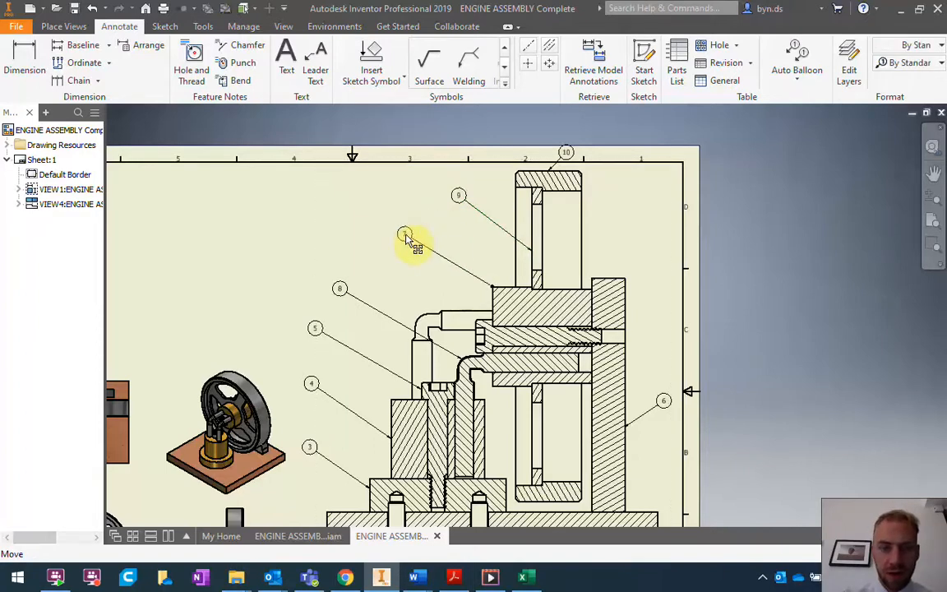
{"action": "scroll", "coordinate": [347, 372], "scroll_direction": "down", "scroll_amount": 5}
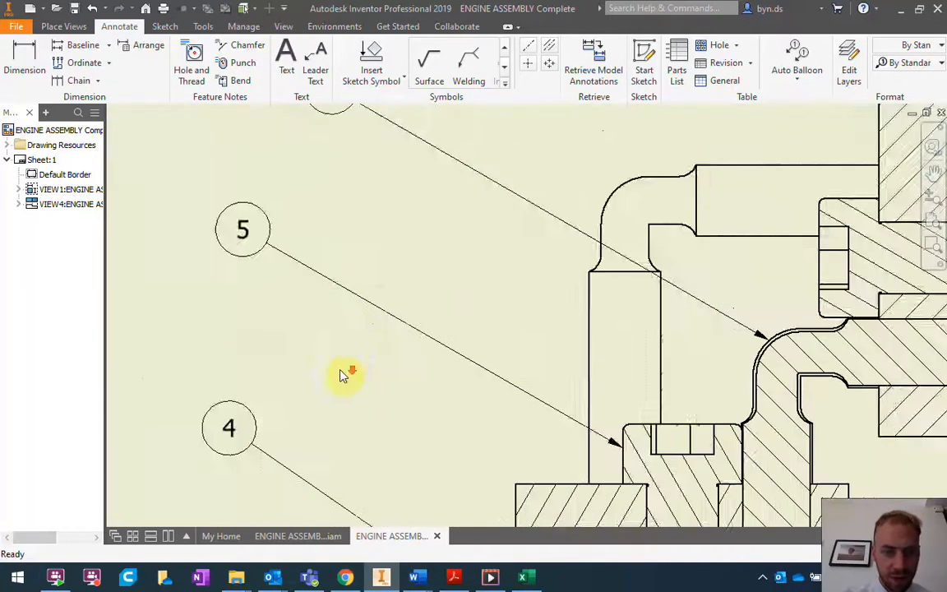
{"action": "middle_click_drag", "start_coordinate": [346, 373], "coordinate": [405, 97]}
{"action": "scroll", "coordinate": [469, 339], "scroll_direction": "up", "scroll_amount": 4}
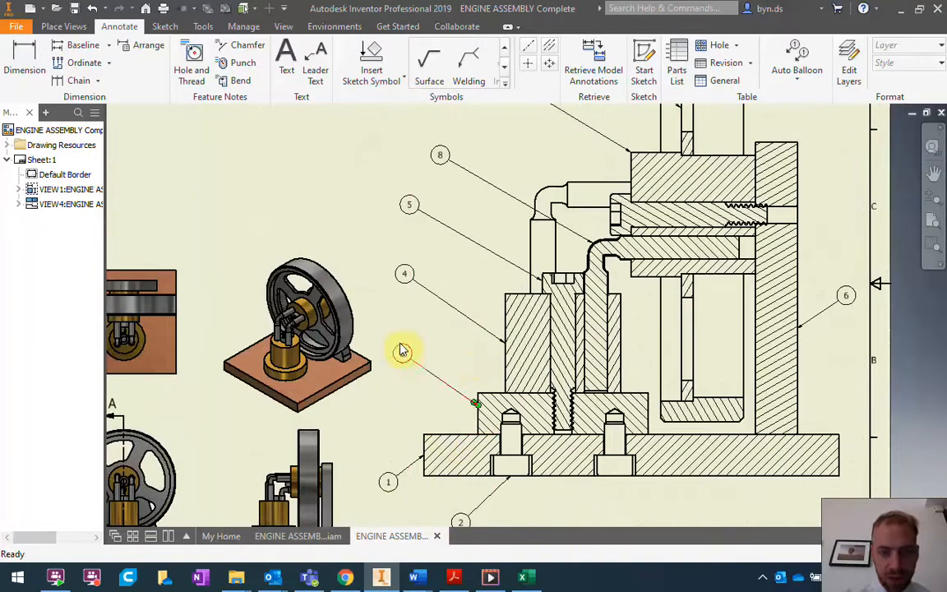
{"action": "mouse_move", "coordinate": [843, 309]}
{"action": "middle_mouse_down"}
{"action": "mouse_move", "coordinate": [756, 376]}
{"action": "mouse_move", "coordinate": [578, 346]}
{"action": "middle_mouse_up"}
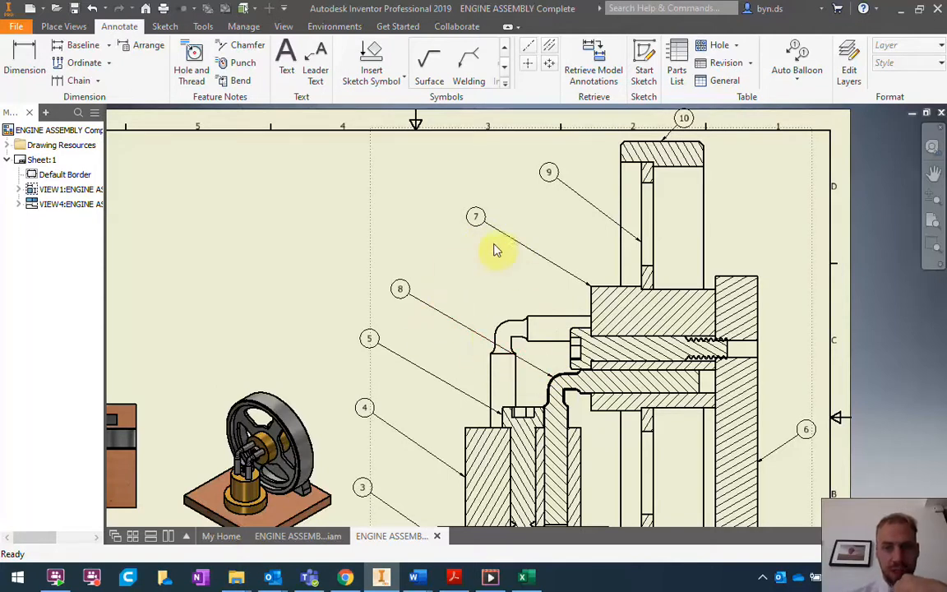
Move balloon 10 to the right of the flywheel and attach its leader to the flywheel rim's right edge.
{"action": "left_click", "coordinate": [694, 123]}
{"action": "left_click_drag", "start_coordinate": [700, 128], "coordinate": [792, 159]}
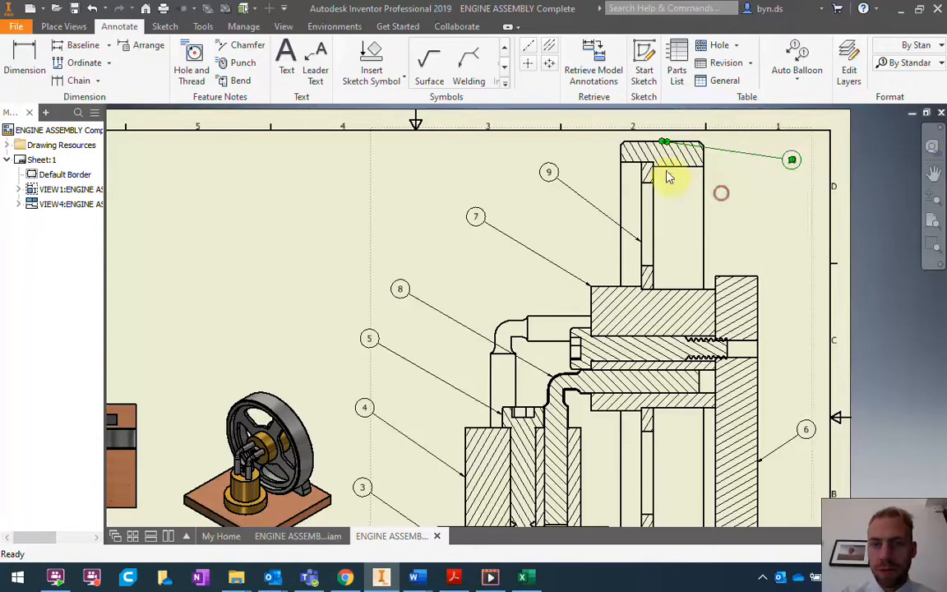
{"action": "left_click_drag", "start_coordinate": [662, 142], "coordinate": [705, 221]}
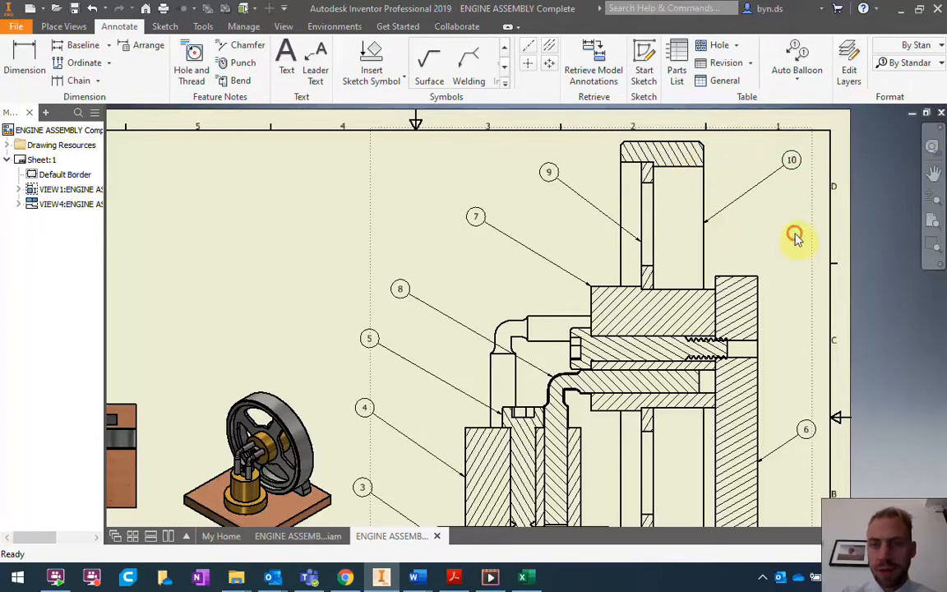
{"action": "left_click", "coordinate": [790, 262]}
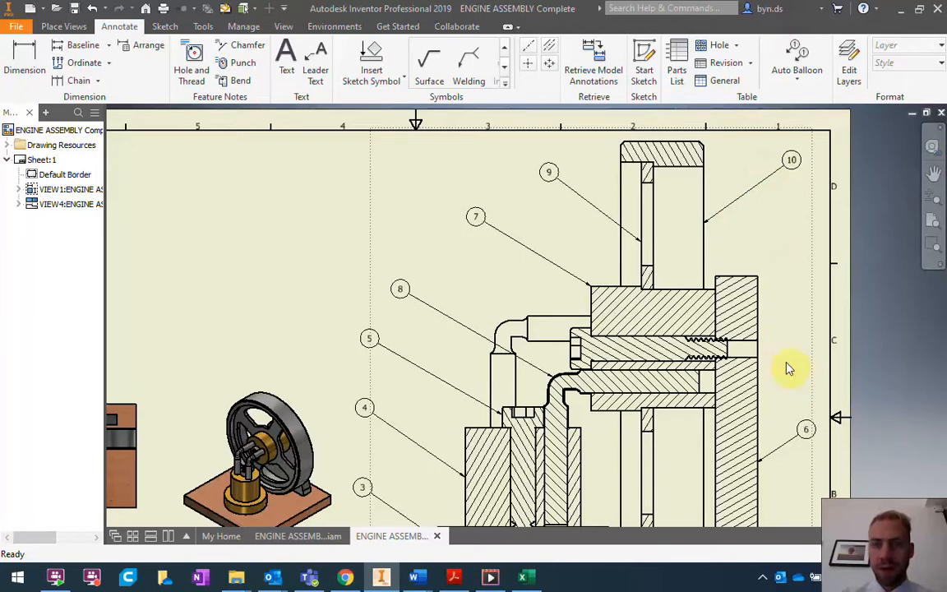
{"action": "scroll", "coordinate": [624, 327], "scroll_direction": "down", "scroll_amount": 3}
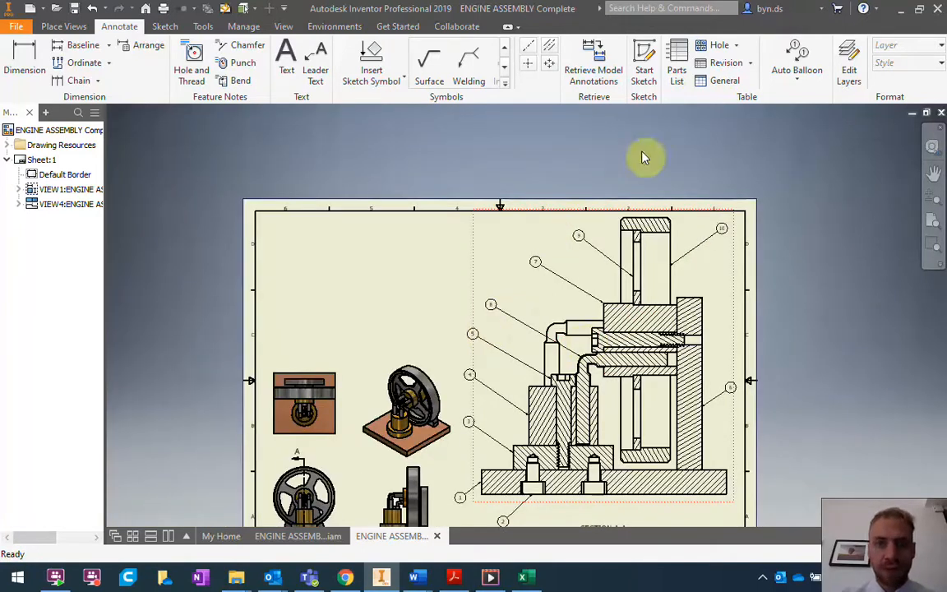
Create a parts list from the isometric view and place it in the upper-left corner of the sheet border.
{"action": "left_click", "coordinate": [679, 77]}
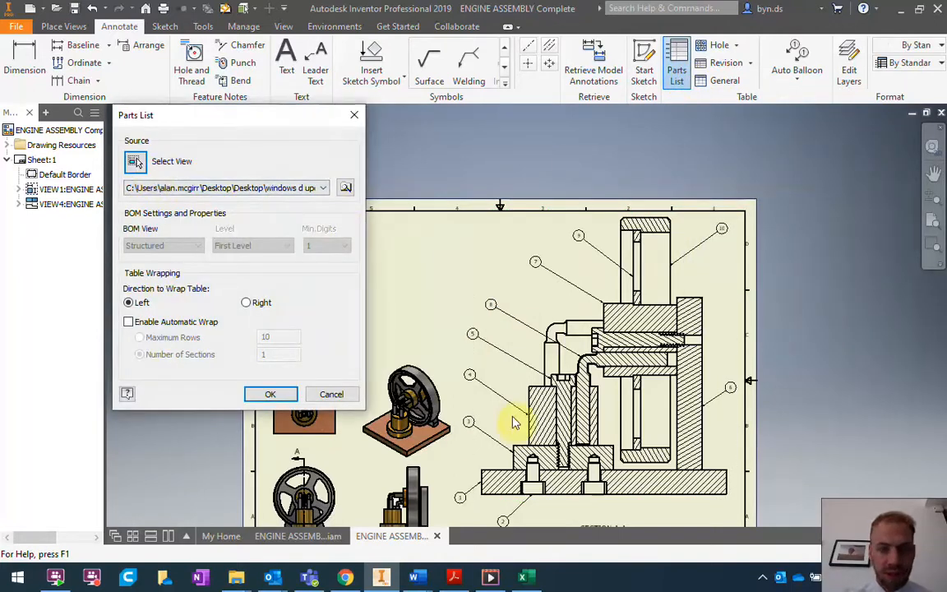
{"action": "middle_click_drag", "start_coordinate": [633, 461], "coordinate": [655, 377]}
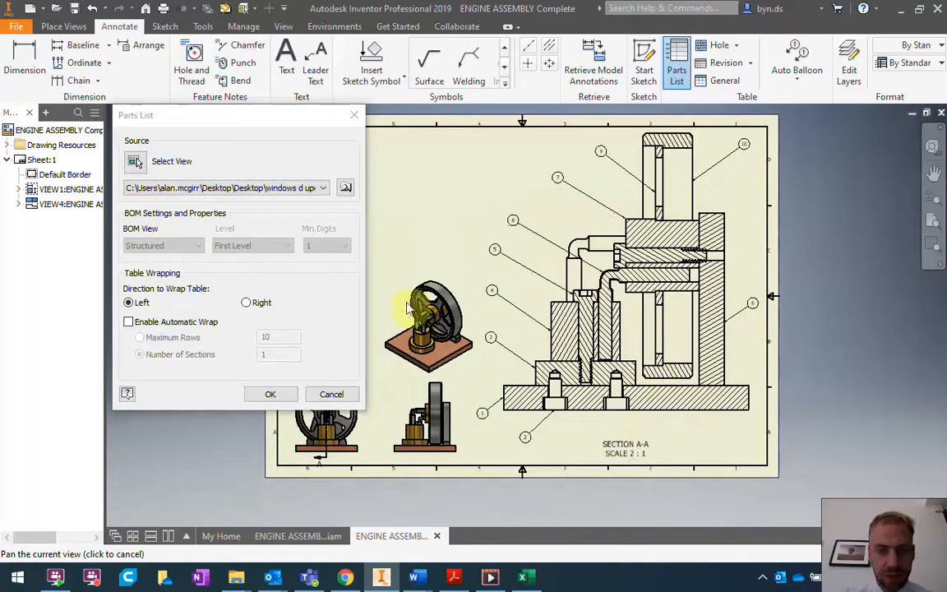
{"action": "left_click", "coordinate": [136, 161]}
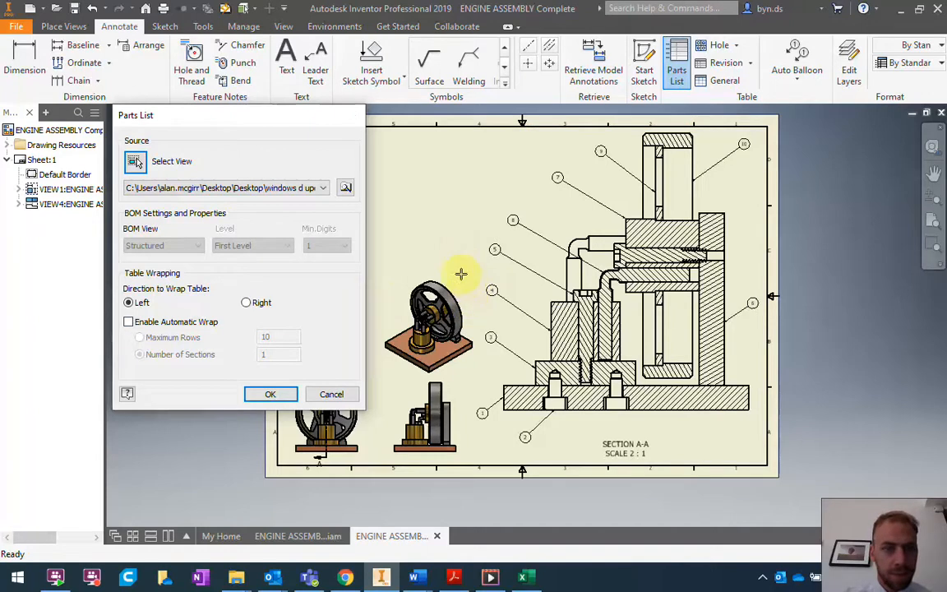
{"action": "left_click", "coordinate": [462, 280]}
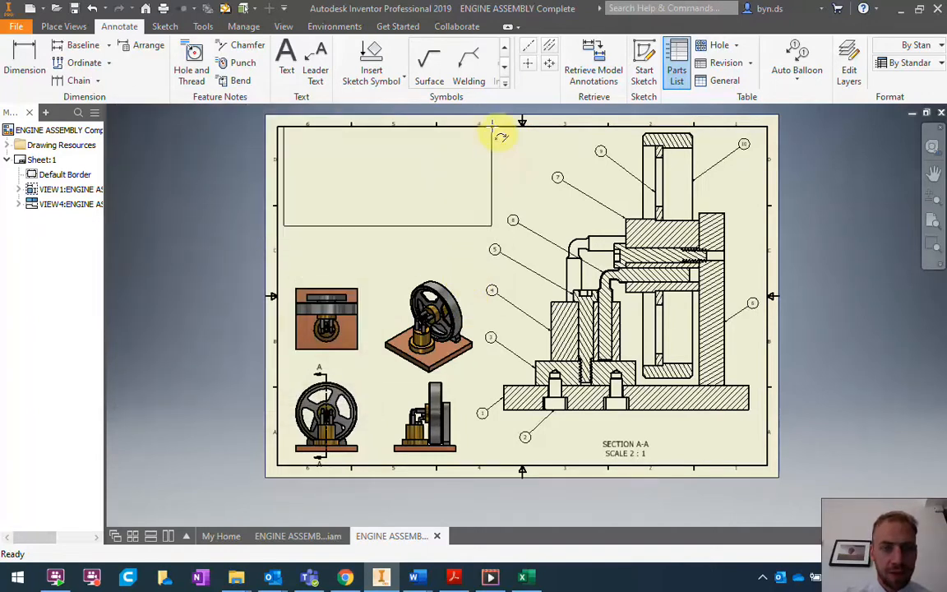
{"action": "left_click", "coordinate": [485, 128]}
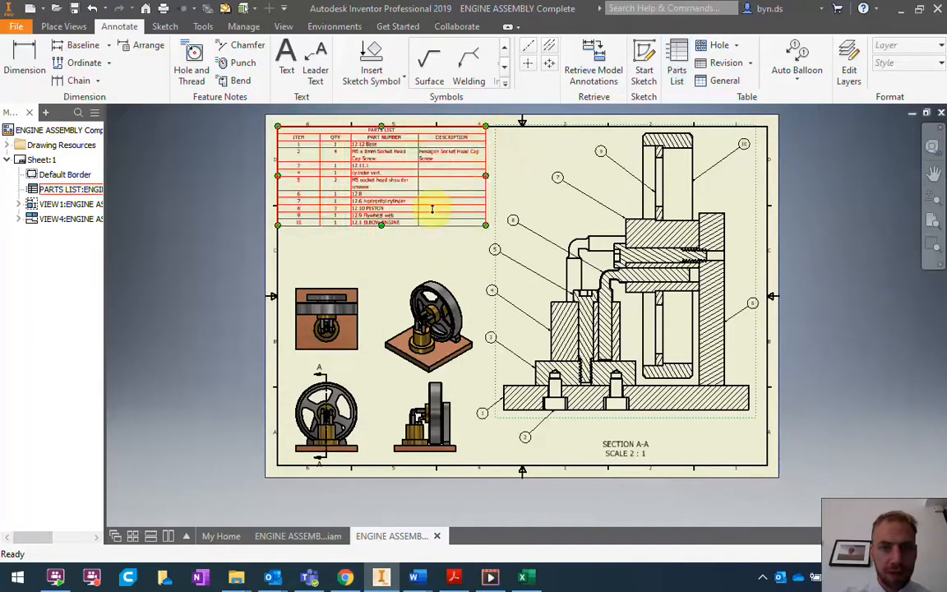
Narrow the ITEM and QTY columns of the parts list and move the table back into the border's upper-left corner.
{"action": "left_click", "coordinate": [378, 249]}
{"action": "scroll", "coordinate": [353, 214], "scroll_direction": "up", "scroll_amount": 3}
{"action": "middle_click_drag", "start_coordinate": [360, 273], "coordinate": [422, 393]}
{"action": "left_click", "coordinate": [370, 237]}
{"action": "left_click_drag", "start_coordinate": [366, 223], "coordinate": [402, 227]}
{"action": "left_click_drag", "start_coordinate": [325, 214], "coordinate": [363, 217]}
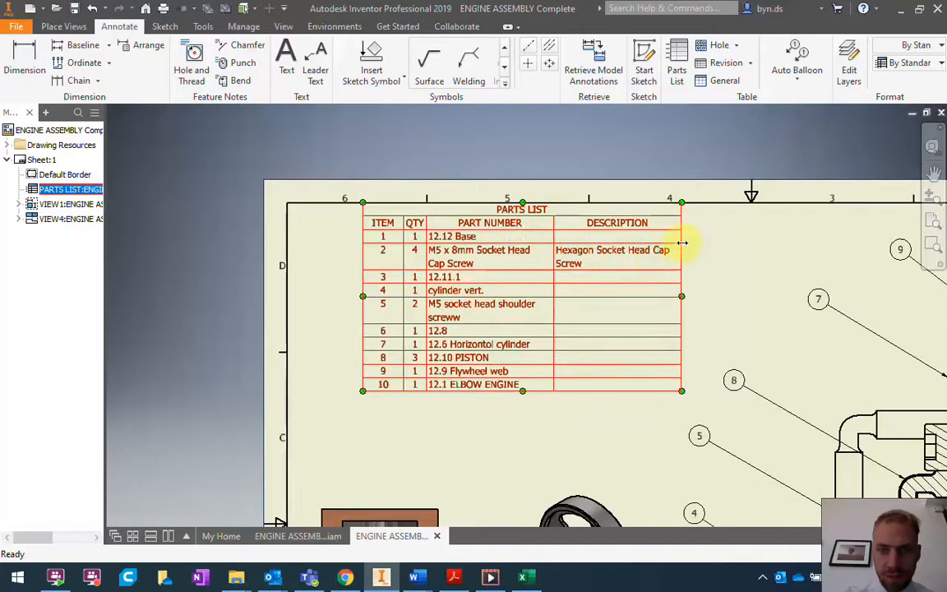
{"action": "left_click_drag", "start_coordinate": [618, 253], "coordinate": [547, 264]}
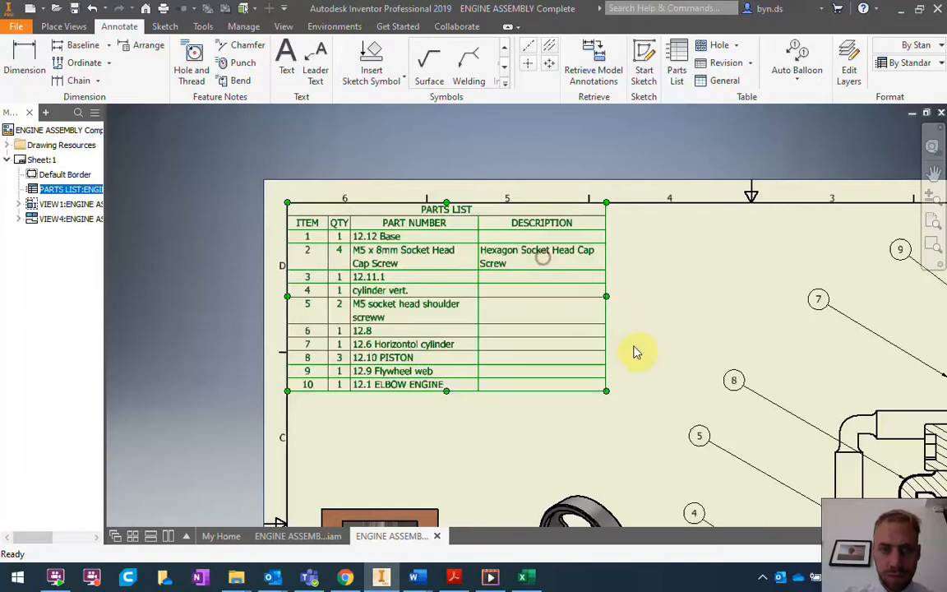
Edit the parts list, enter a trial description for item 3, clear it and close the editor.
{"action": "double_click", "coordinate": [528, 279]}
{"action": "left_click", "coordinate": [369, 213]}
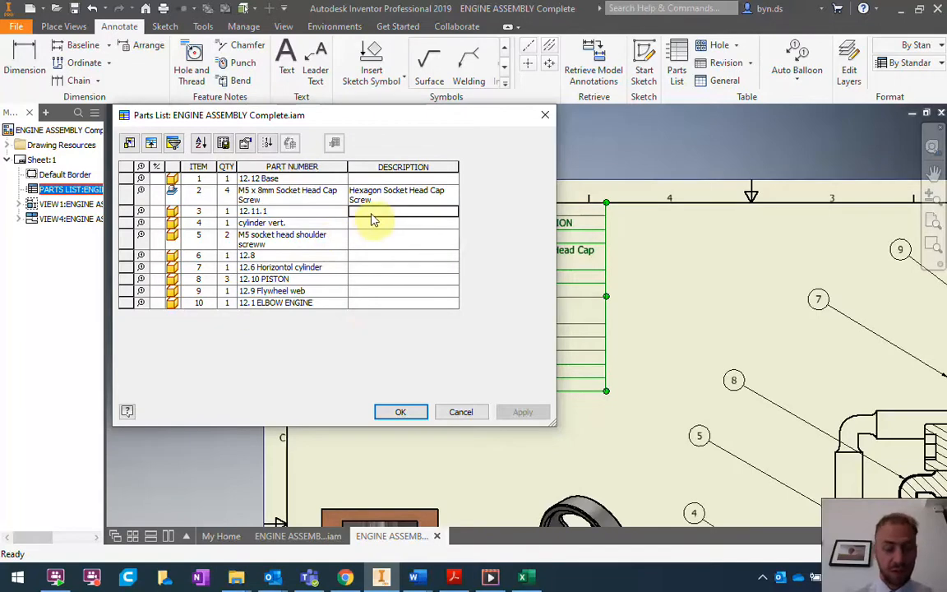
{"action": "type", "text": "a"}
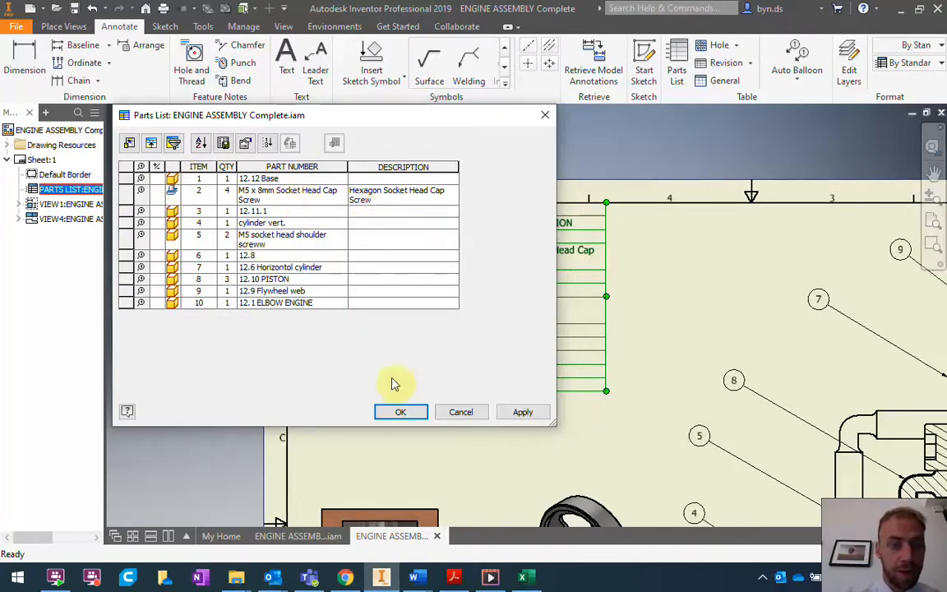
{"action": "left_click", "coordinate": [419, 413]}
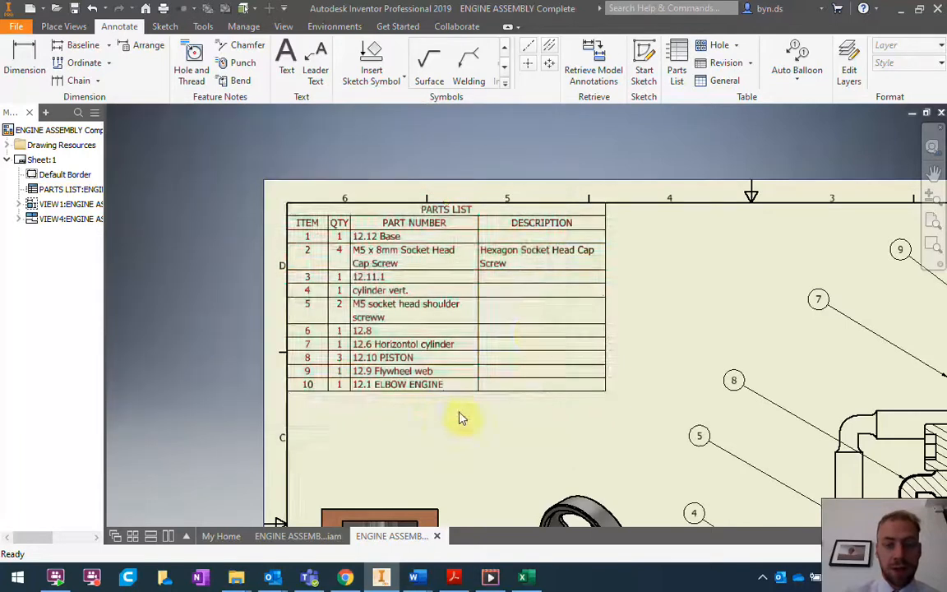
Review the whole sheet, comparing the parts list with the balloon numbers in section A-A.
{"action": "scroll", "coordinate": [664, 325], "scroll_direction": "down", "scroll_amount": 3}
{"action": "mouse_move", "coordinate": [661, 325]}
{"action": "middle_mouse_down"}
{"action": "mouse_move", "coordinate": [582, 293]}
{"action": "mouse_move", "coordinate": [433, 271]}
{"action": "middle_mouse_up"}
{"action": "scroll", "coordinate": [582, 291], "scroll_direction": "up", "scroll_amount": 6}
{"action": "scroll", "coordinate": [440, 281], "scroll_direction": "down", "scroll_amount": 3}
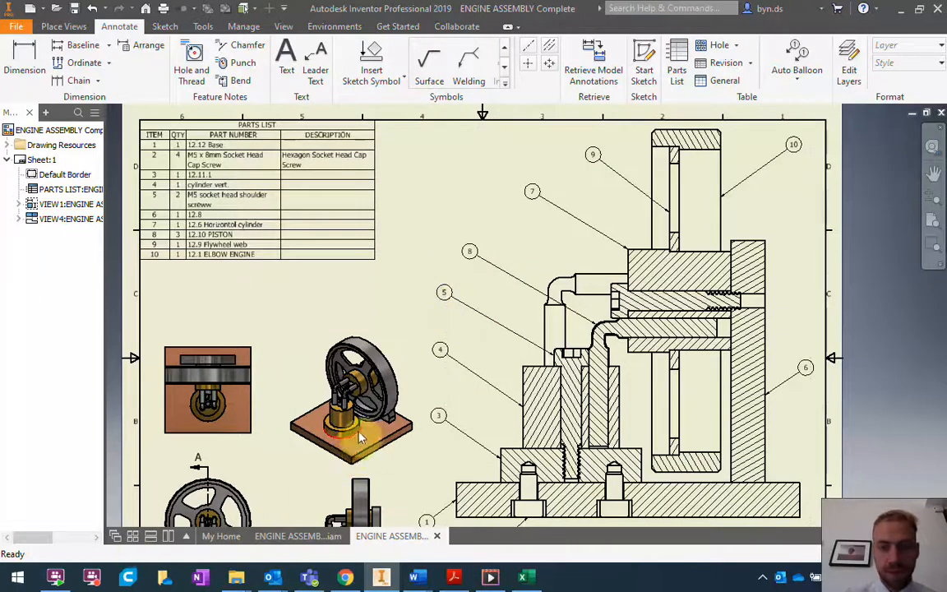
{"action": "scroll", "coordinate": [355, 433], "scroll_direction": "down", "scroll_amount": 3}
{"action": "scroll", "coordinate": [393, 382], "scroll_direction": "up", "scroll_amount": 3}
{"action": "scroll", "coordinate": [327, 214], "scroll_direction": "up", "scroll_amount": 3}
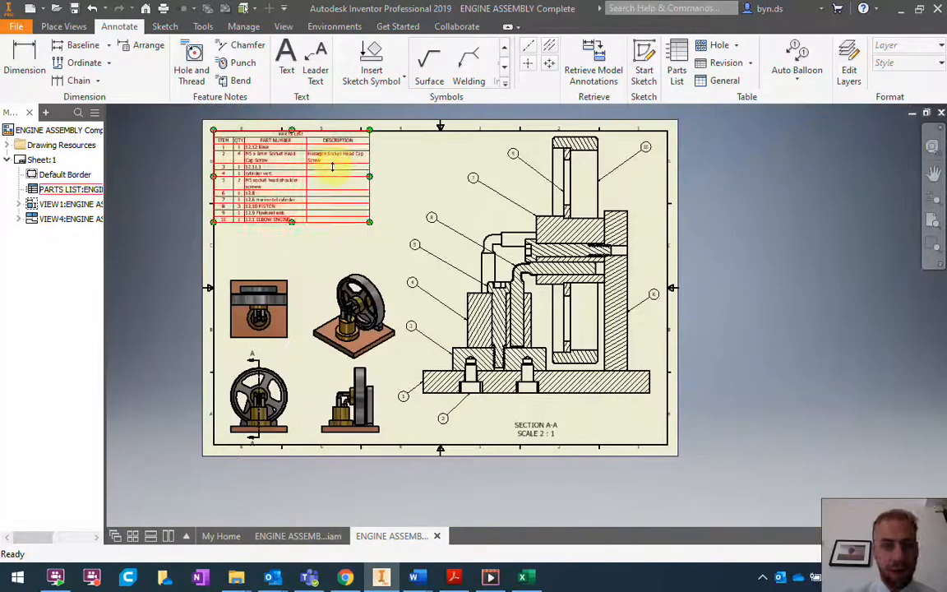
{"action": "left_click", "coordinate": [327, 163]}
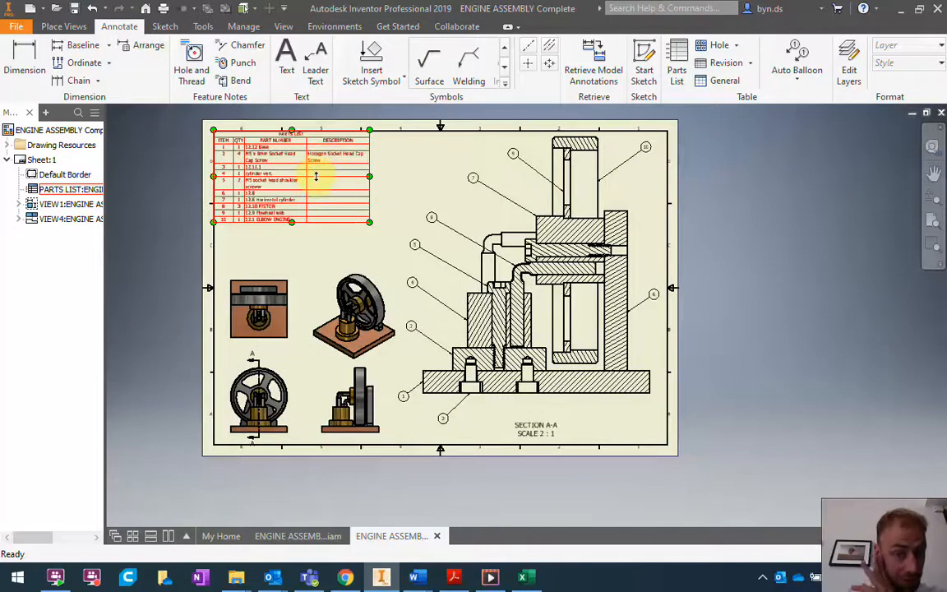
{"action": "left_click", "coordinate": [371, 261]}
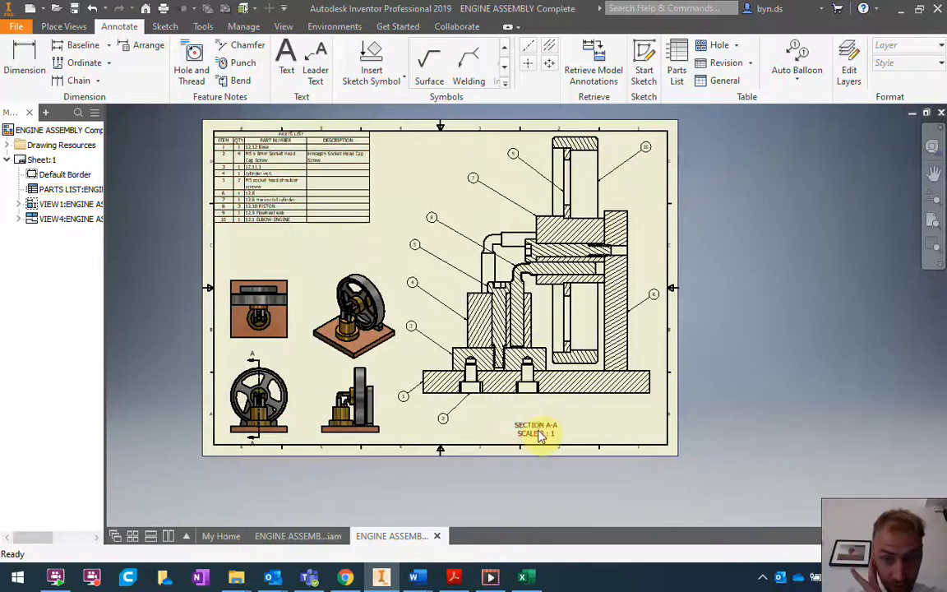
Move the section A-A label up and slightly left, closer beneath the base of the section view.
{"action": "scroll", "coordinate": [540, 431], "scroll_direction": "down", "scroll_amount": 3}
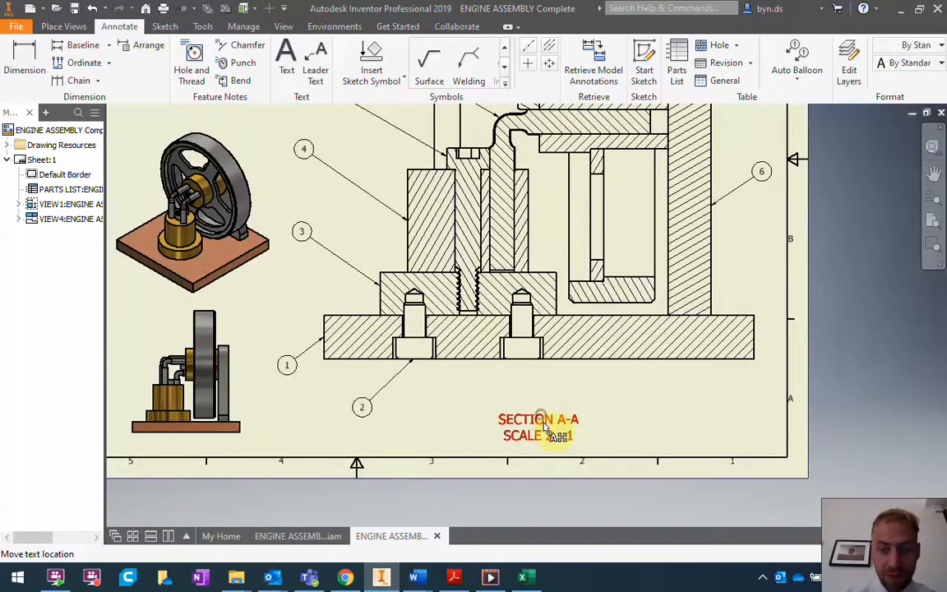
{"action": "left_click_drag", "start_coordinate": [523, 401], "coordinate": [498, 371]}
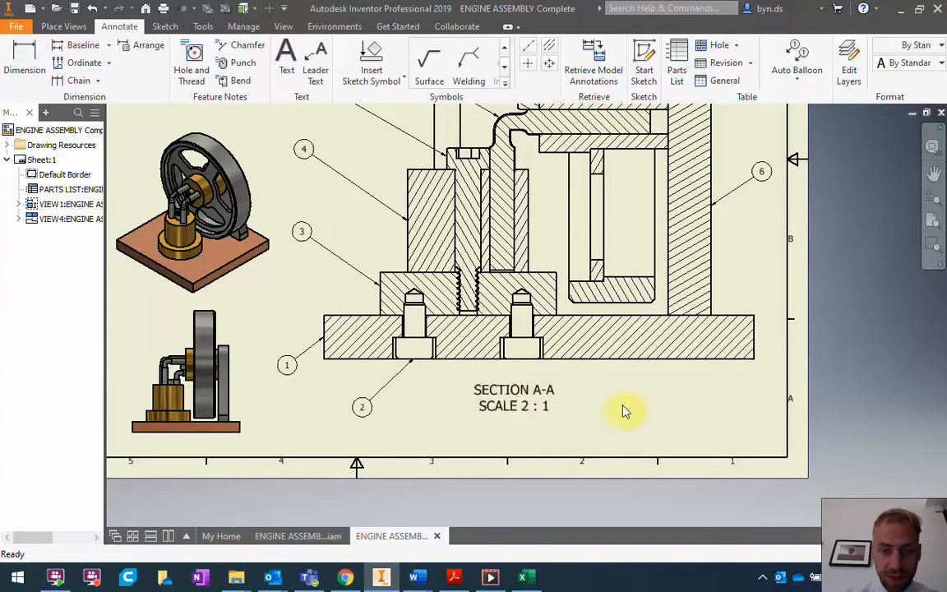
{"action": "scroll", "coordinate": [419, 388], "scroll_direction": "up", "scroll_amount": 4}
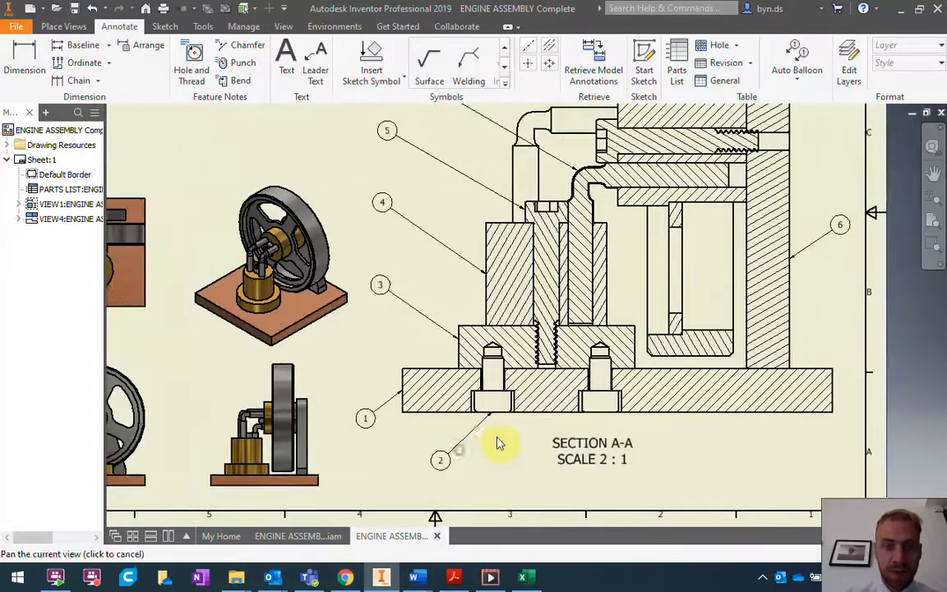
{"action": "middle_click_drag", "start_coordinate": [385, 355], "coordinate": [459, 452]}
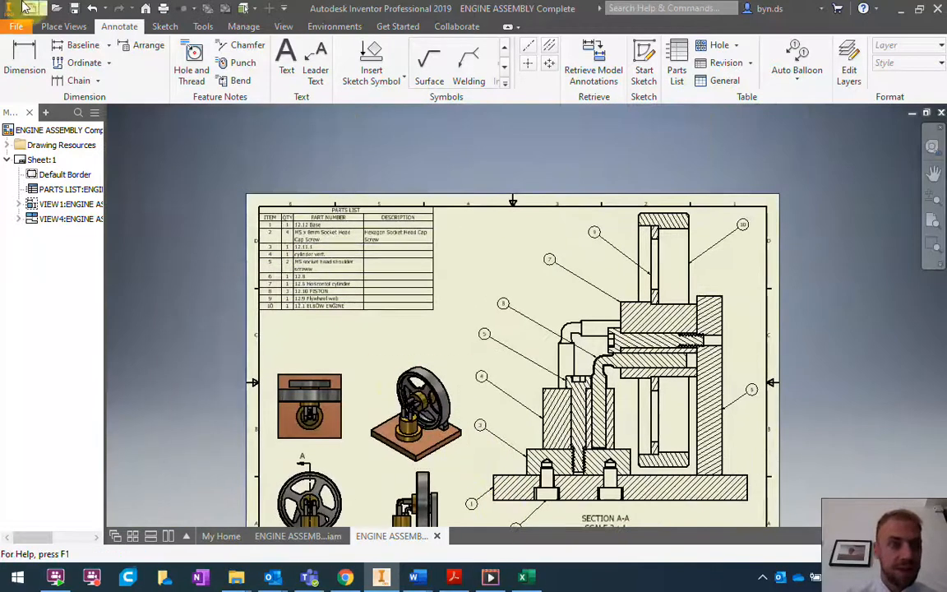
Bring up the file commands for the finished drawing.
{"action": "left_click", "coordinate": [14, 28]}
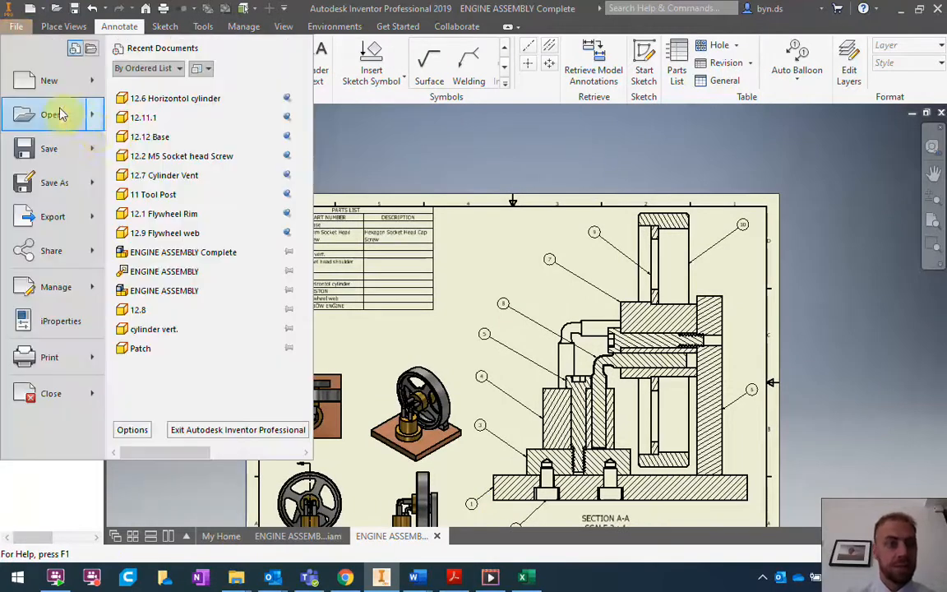